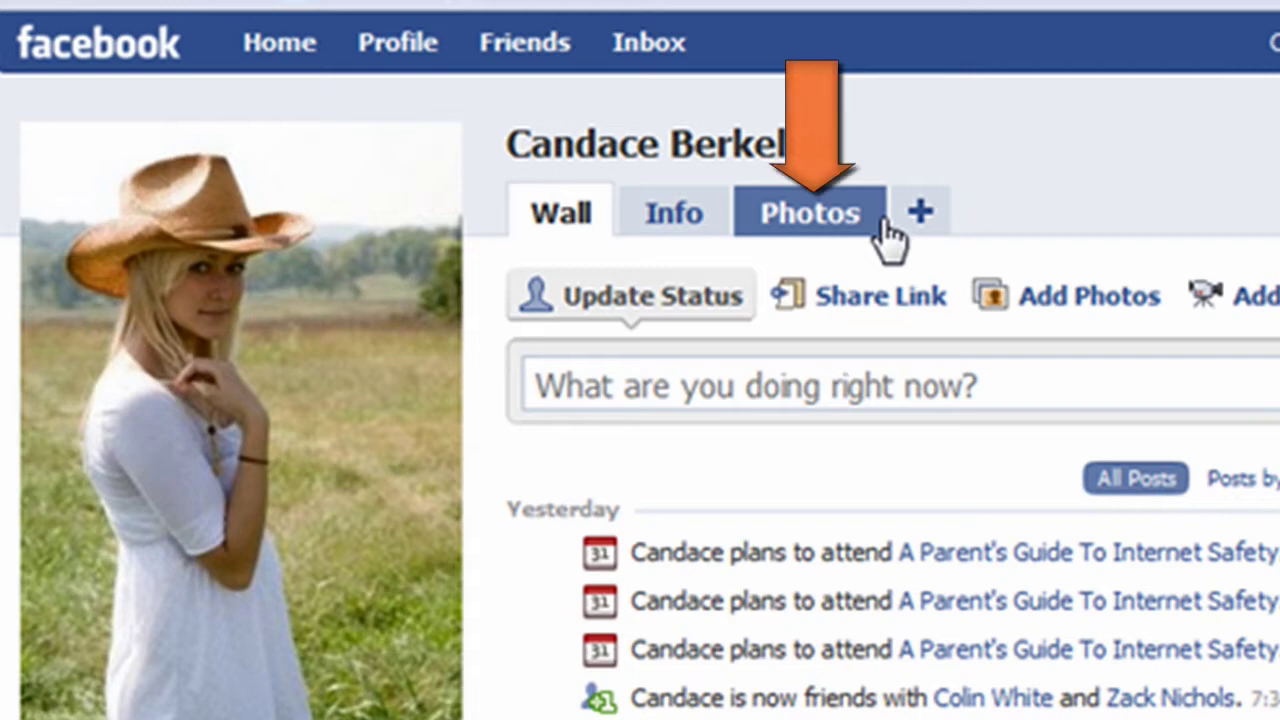
- Open the Profile Pictures album from the profile's Photos tab
{"action": "left_click", "coordinate": [876, 236]}
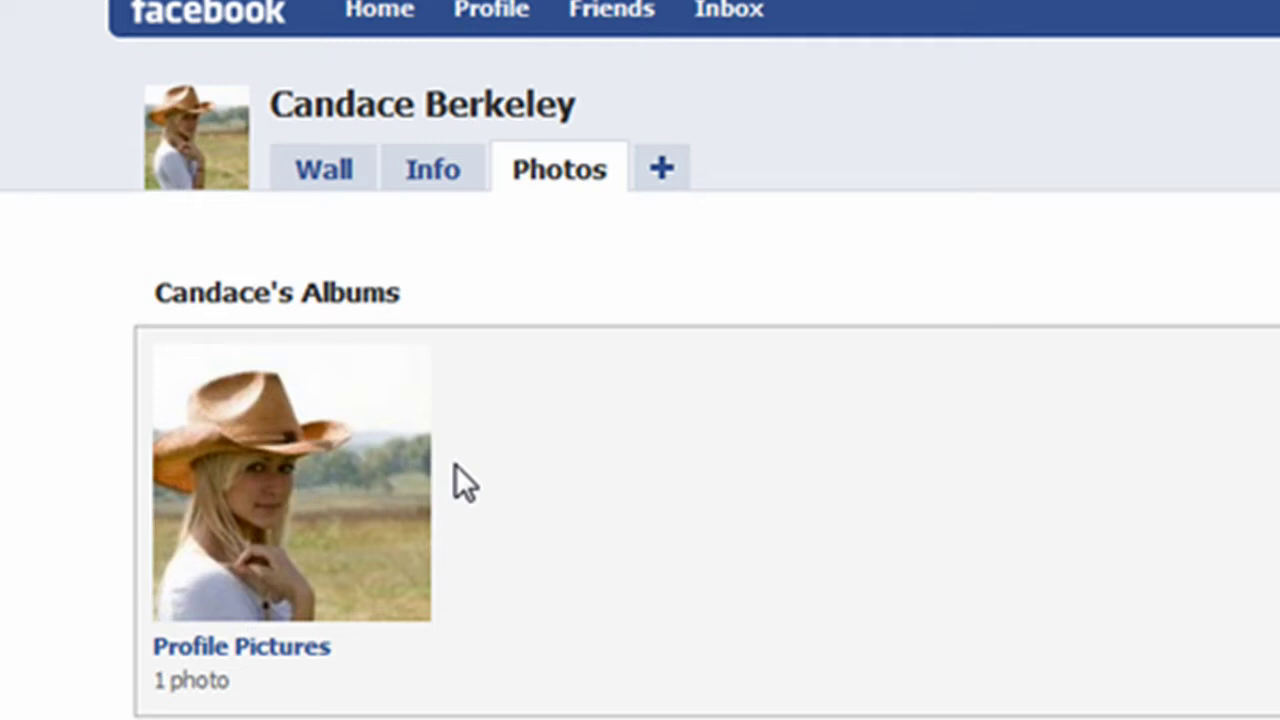
{"action": "left_click", "coordinate": [397, 478]}
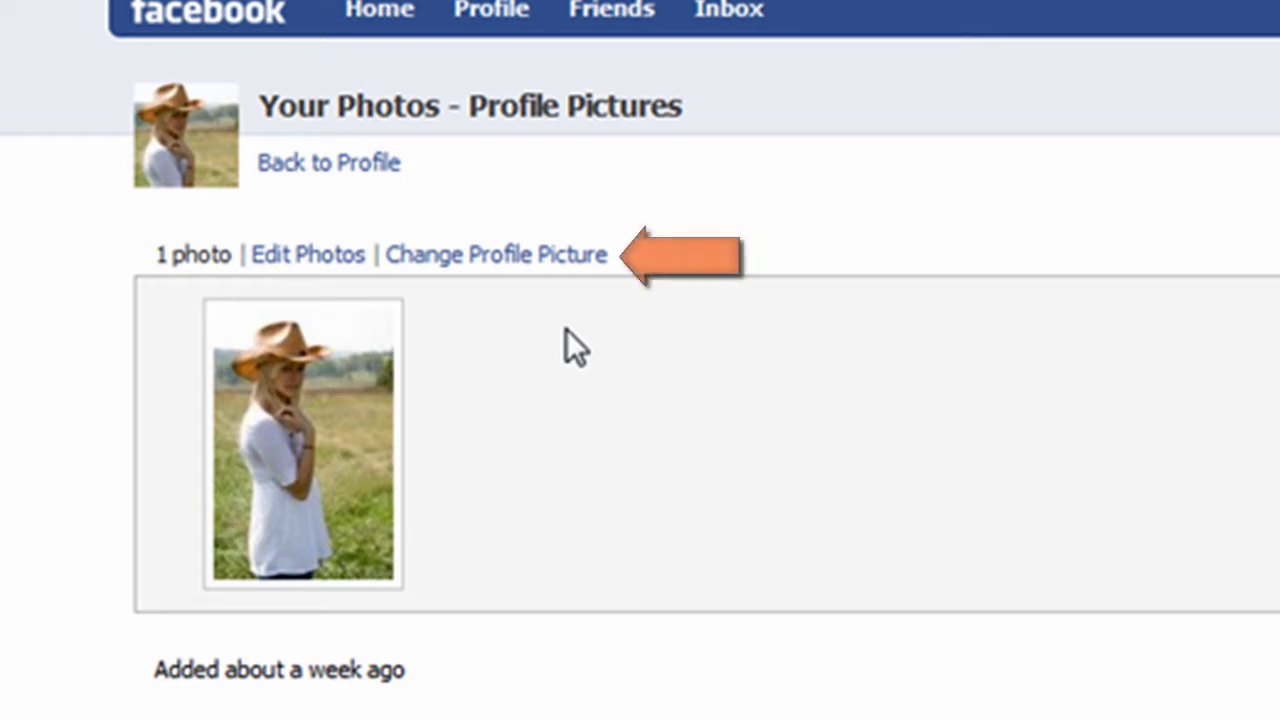
- Open Change Profile Picture and drag the thumbnail crop down to the torso and back to the face
{"action": "left_click", "coordinate": [594, 270]}
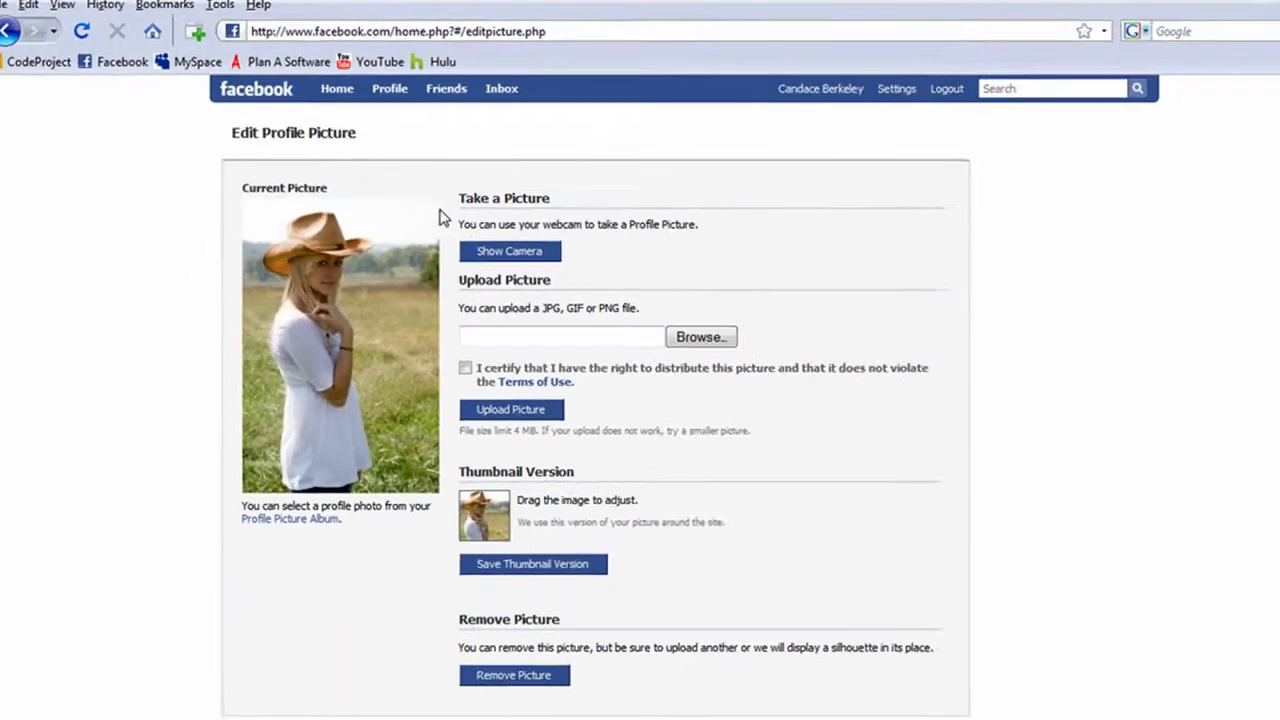
{"action": "mouse_move", "coordinate": [388, 302]}
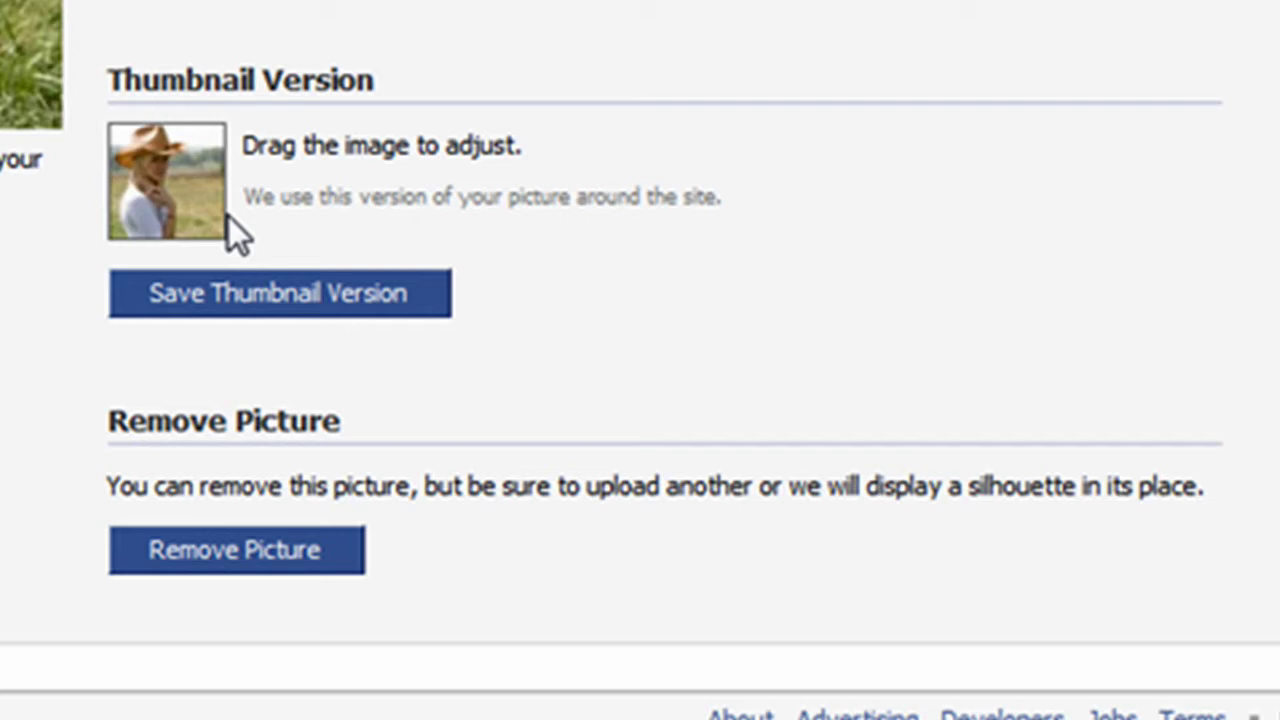
{"action": "left_click_drag", "start_coordinate": [177, 206], "coordinate": [177, 57]}
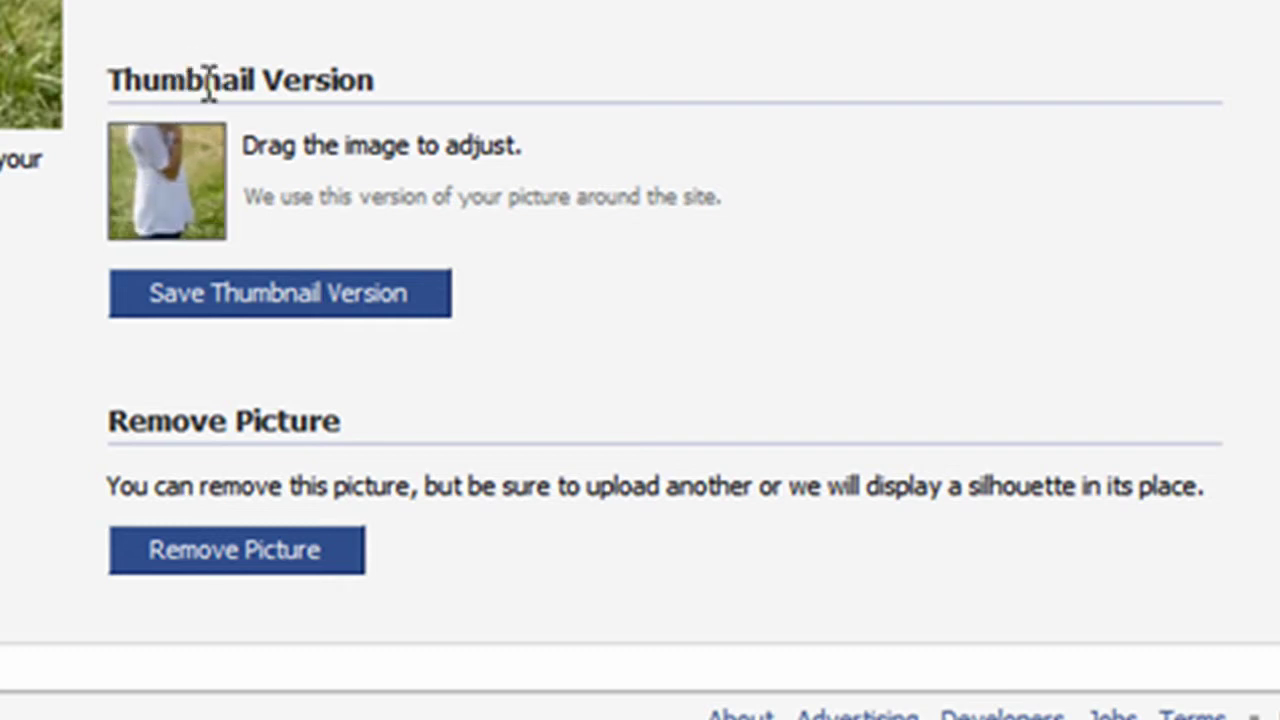
{"action": "left_click_drag", "start_coordinate": [189, 126], "coordinate": [185, 238]}
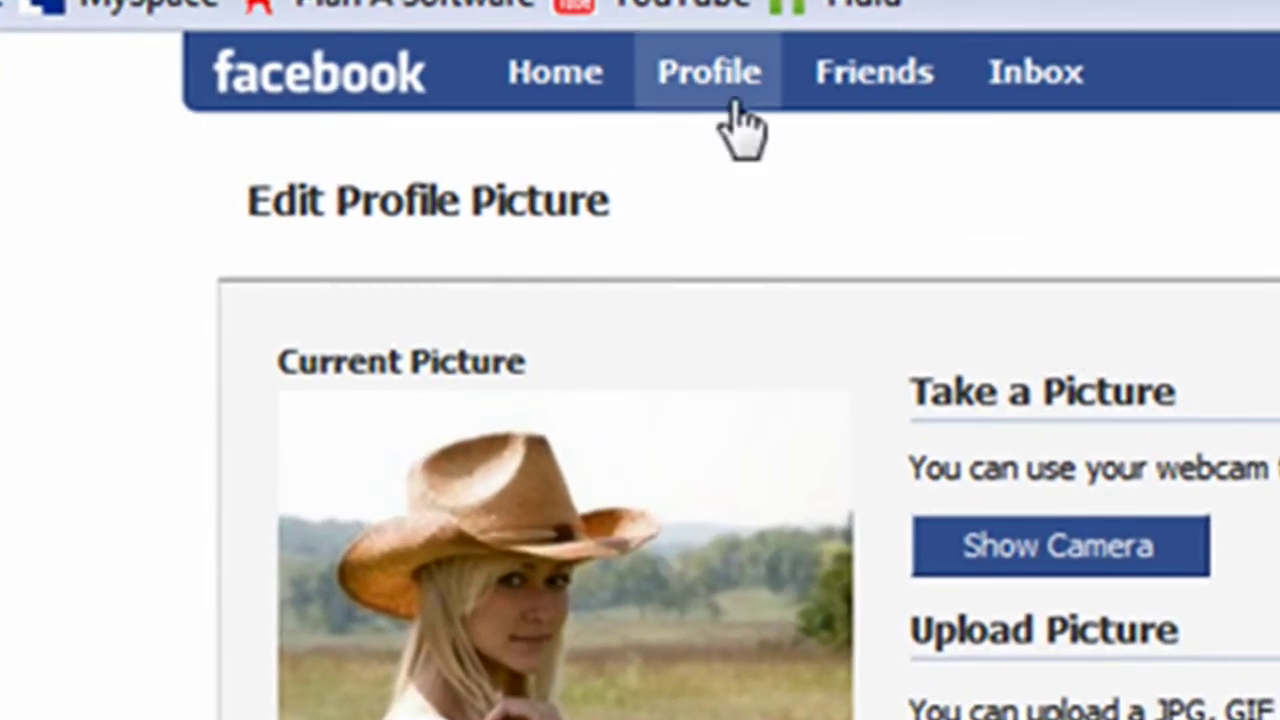
- Return to the profile, open its photo albums, and start a new album with the Create Album form
{"action": "left_click", "coordinate": [733, 100]}
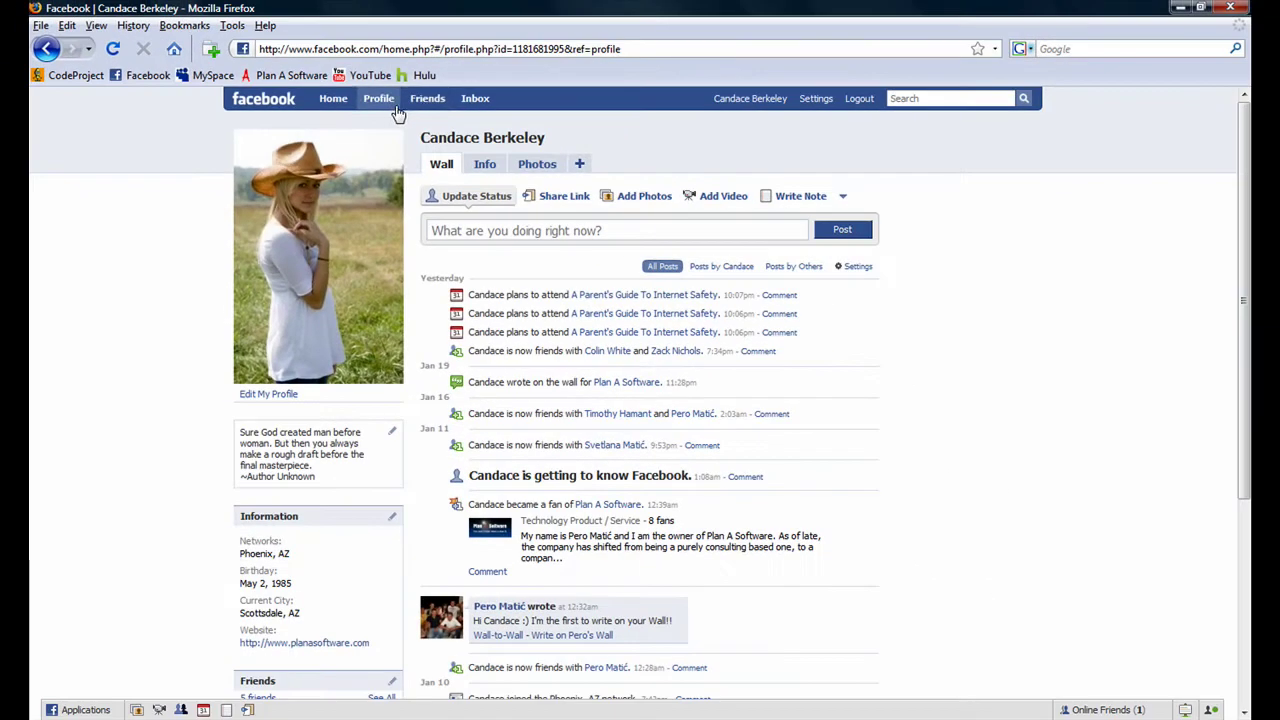
{"action": "mouse_move", "coordinate": [427, 100]}
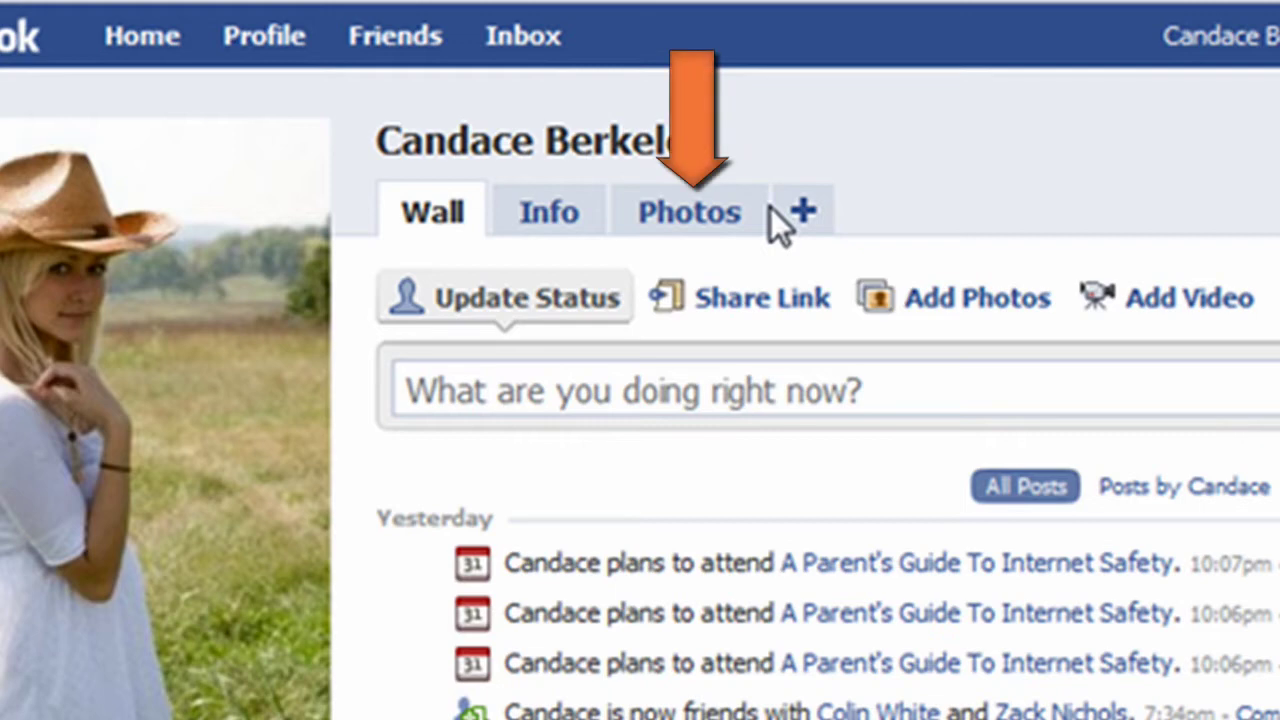
{"action": "left_click", "coordinate": [757, 232]}
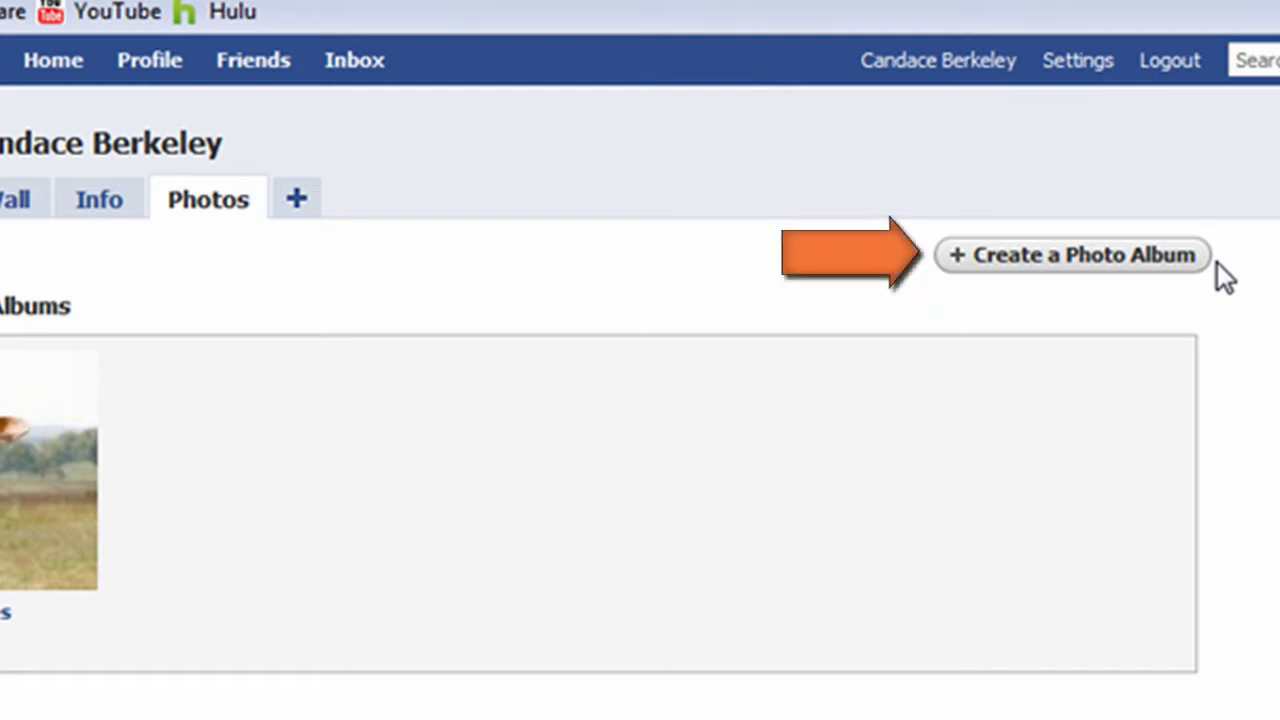
{"action": "left_click", "coordinate": [1190, 262]}
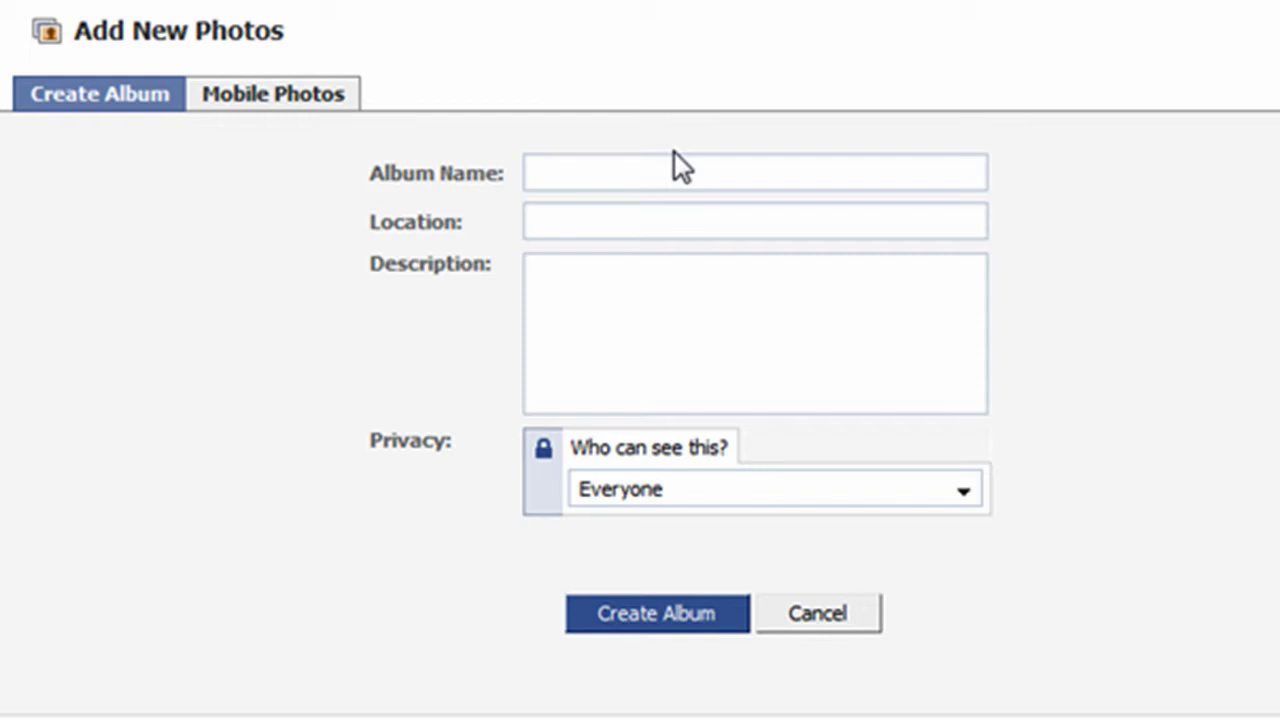
- Create the album 'The Super Special First Album of Random Photos' with privacy set to Only Friends
{"action": "left_click", "coordinate": [554, 165]}
{"action": "right_click", "coordinate": [557, 170]}
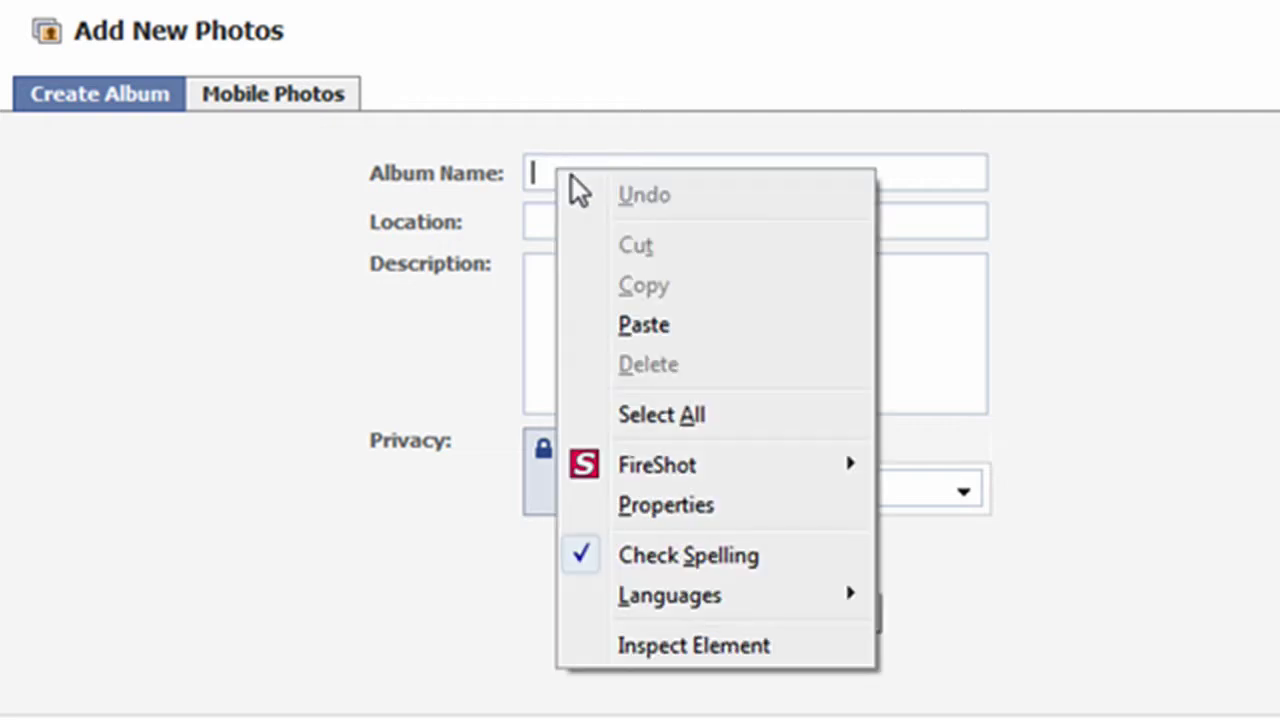
{"action": "left_click", "coordinate": [675, 325]}
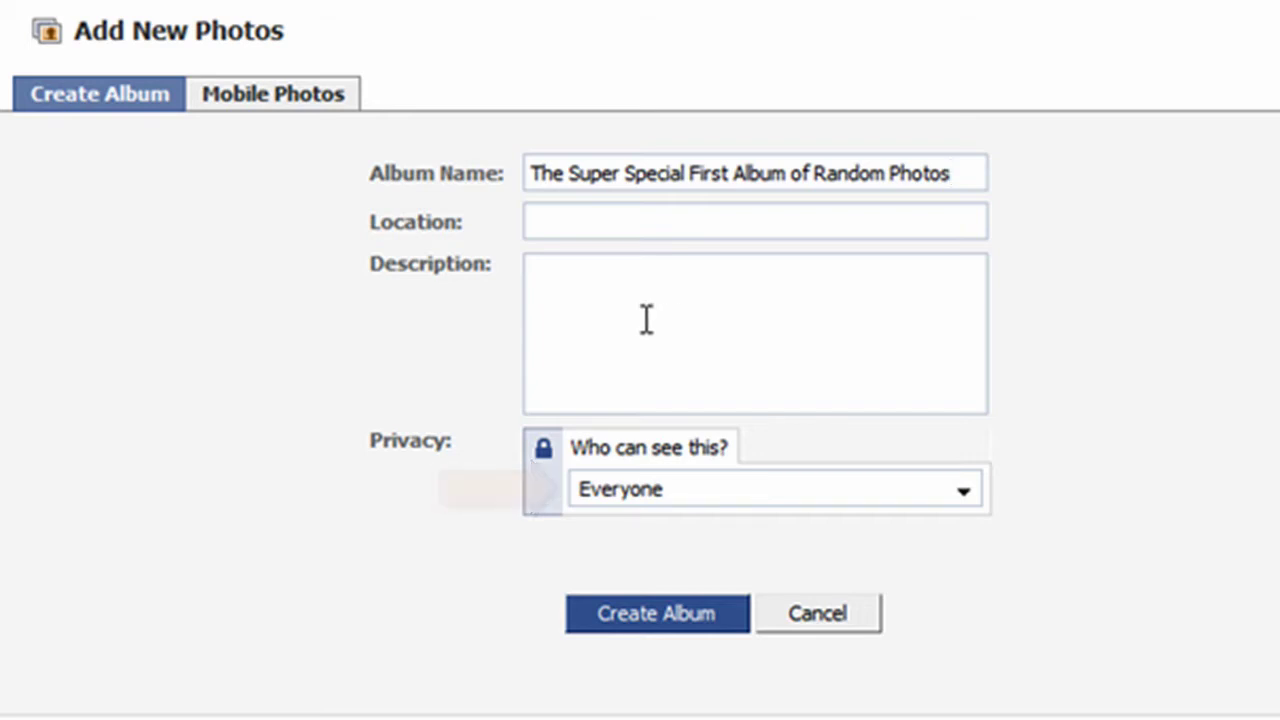
{"action": "left_click", "coordinate": [961, 485]}
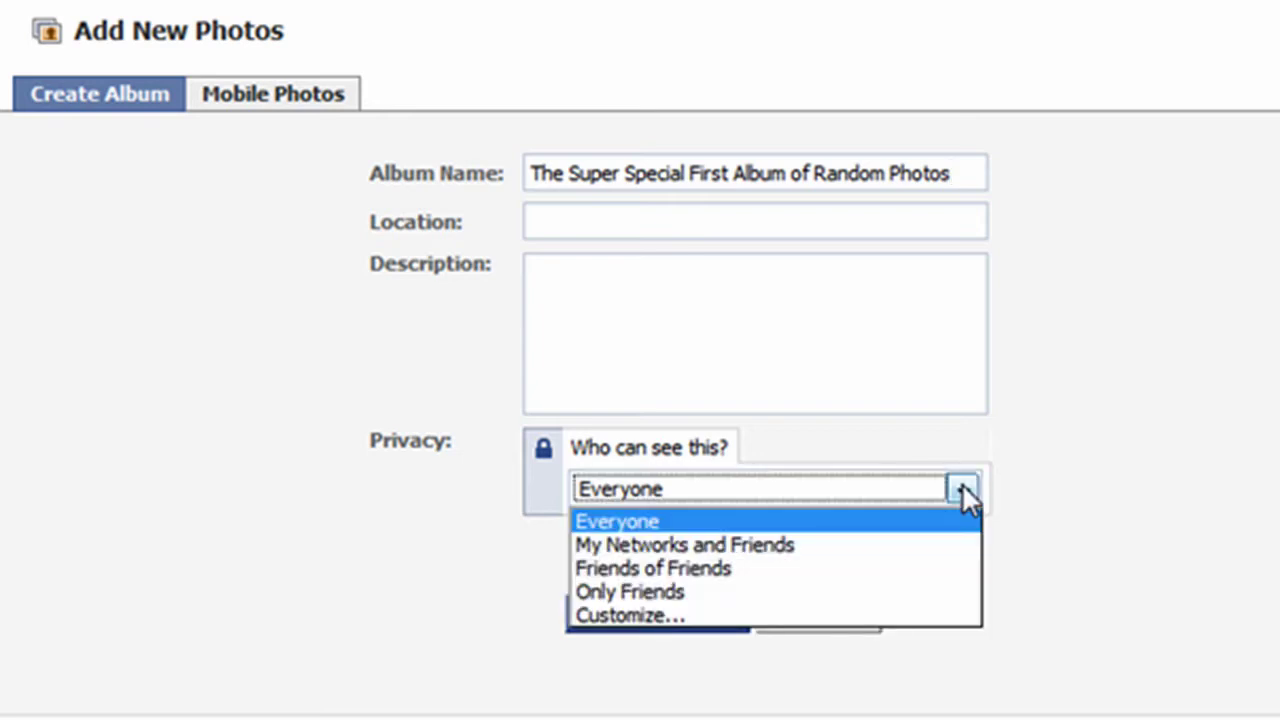
{"action": "left_click", "coordinate": [898, 593]}
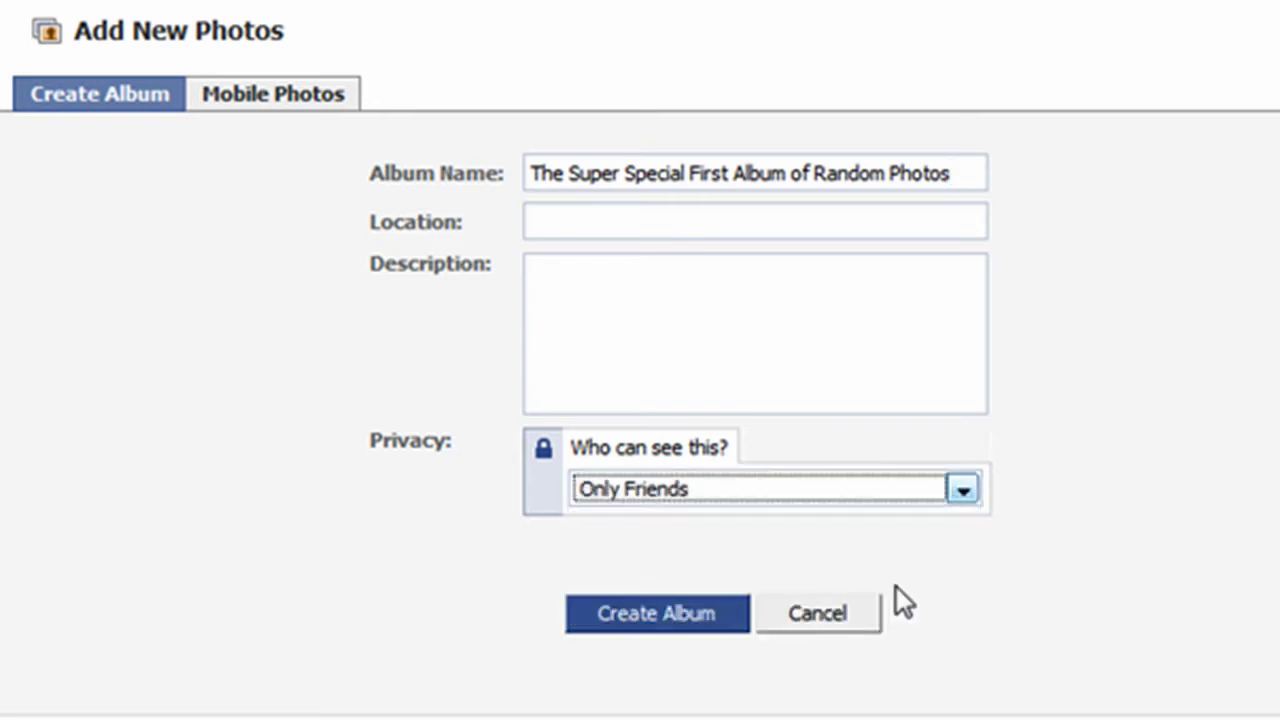
{"action": "left_click", "coordinate": [737, 622]}
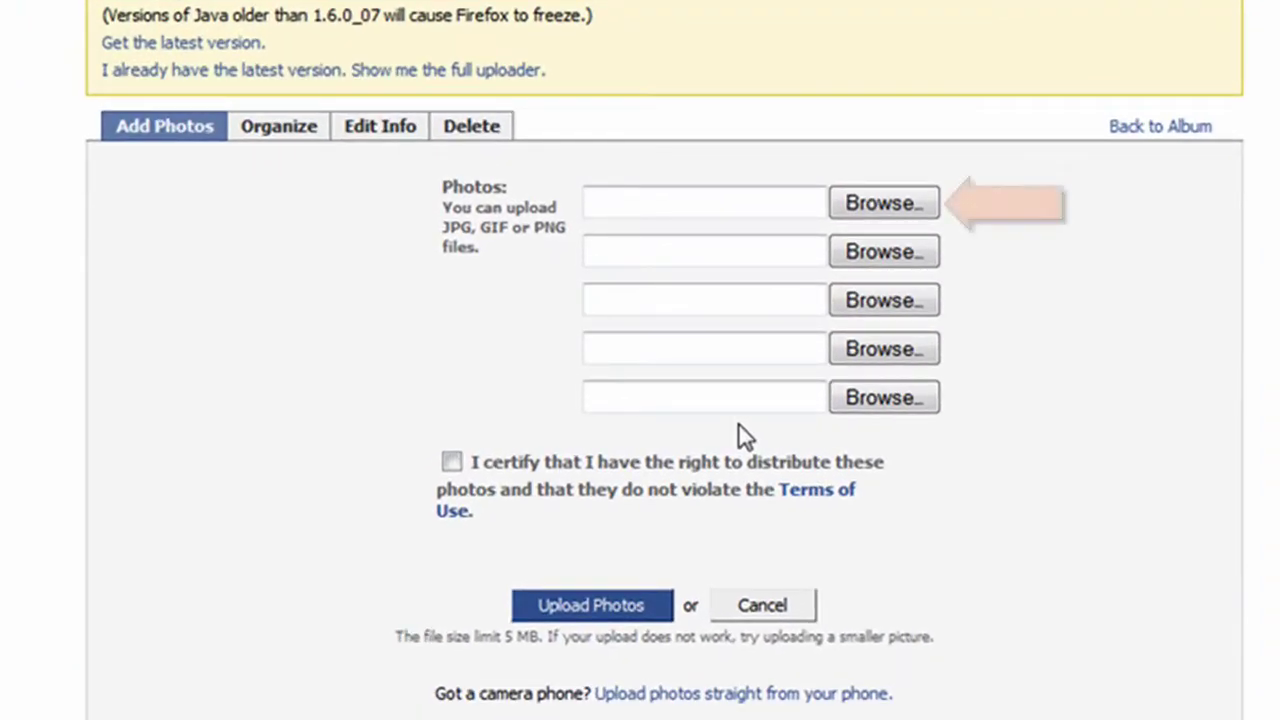
- Choose me.png, certify the right to share it, and upload it to the album
{"action": "left_click", "coordinate": [918, 201]}
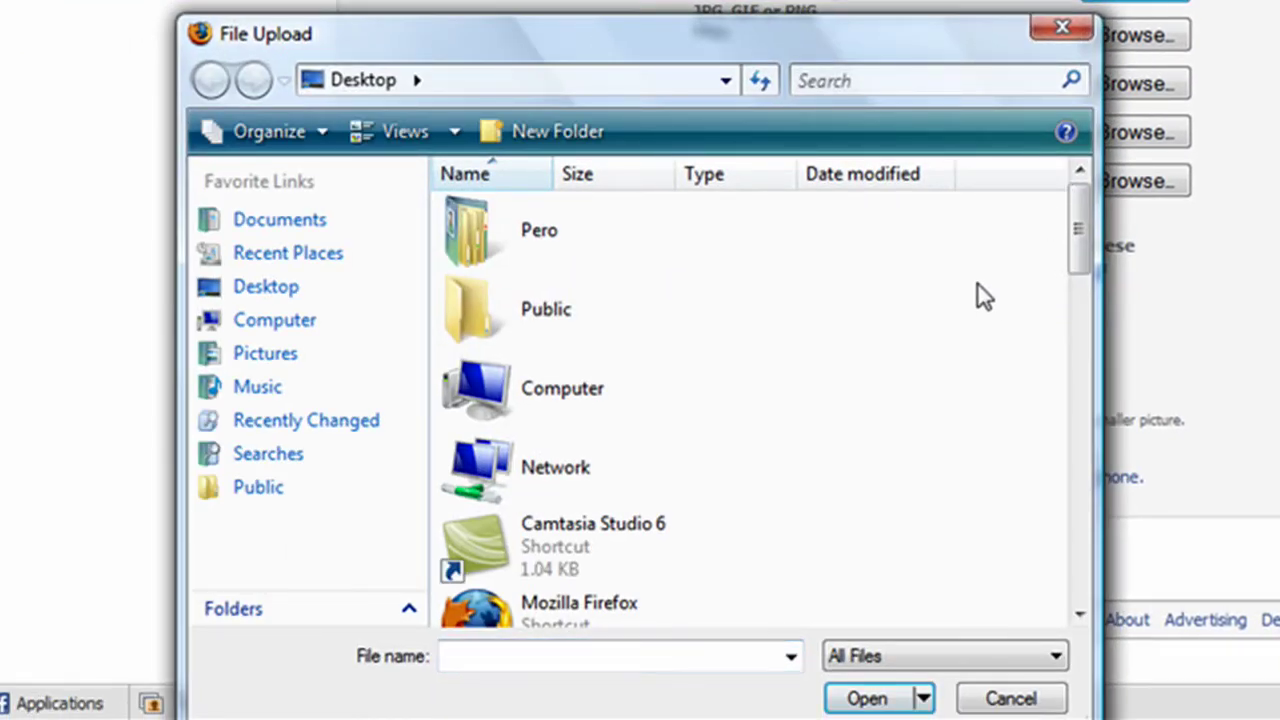
{"action": "type", "text": "me.png"}
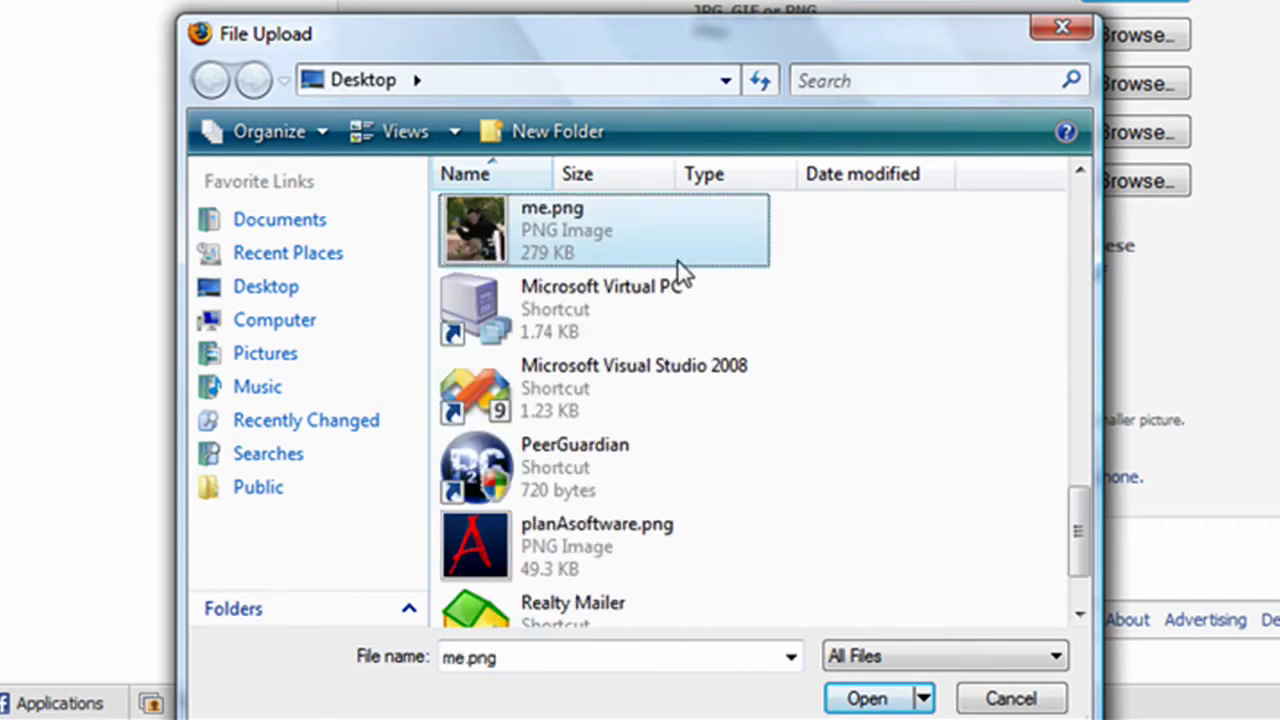
{"action": "left_click", "coordinate": [677, 262]}
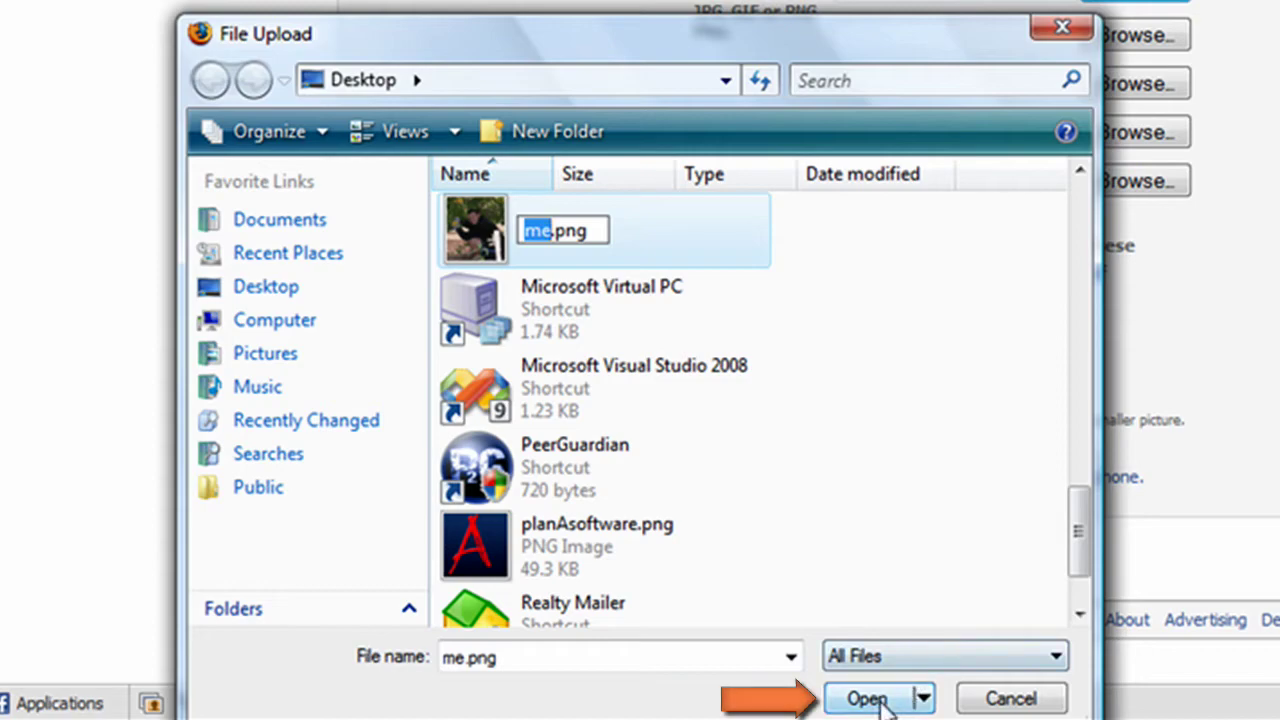
{"action": "left_click", "coordinate": [883, 700]}
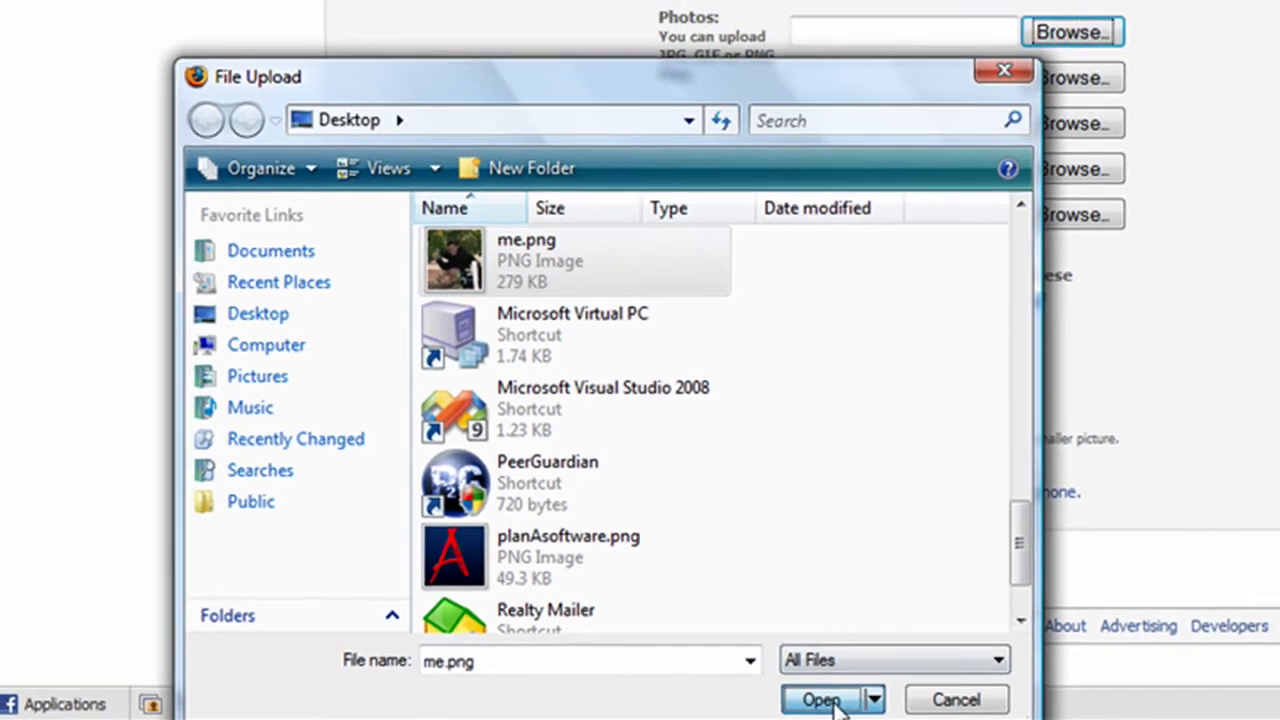
{"action": "left_click", "coordinate": [880, 700]}
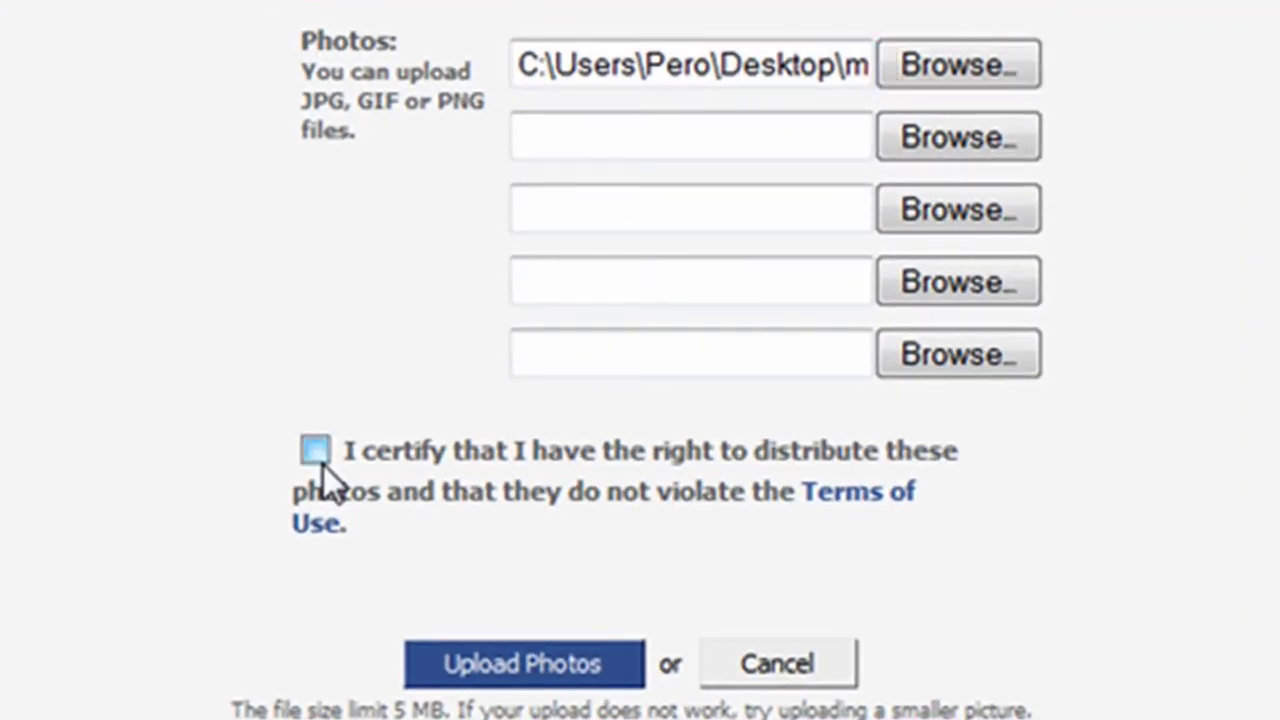
{"action": "left_click", "coordinate": [318, 458]}
{"action": "left_click", "coordinate": [626, 670]}
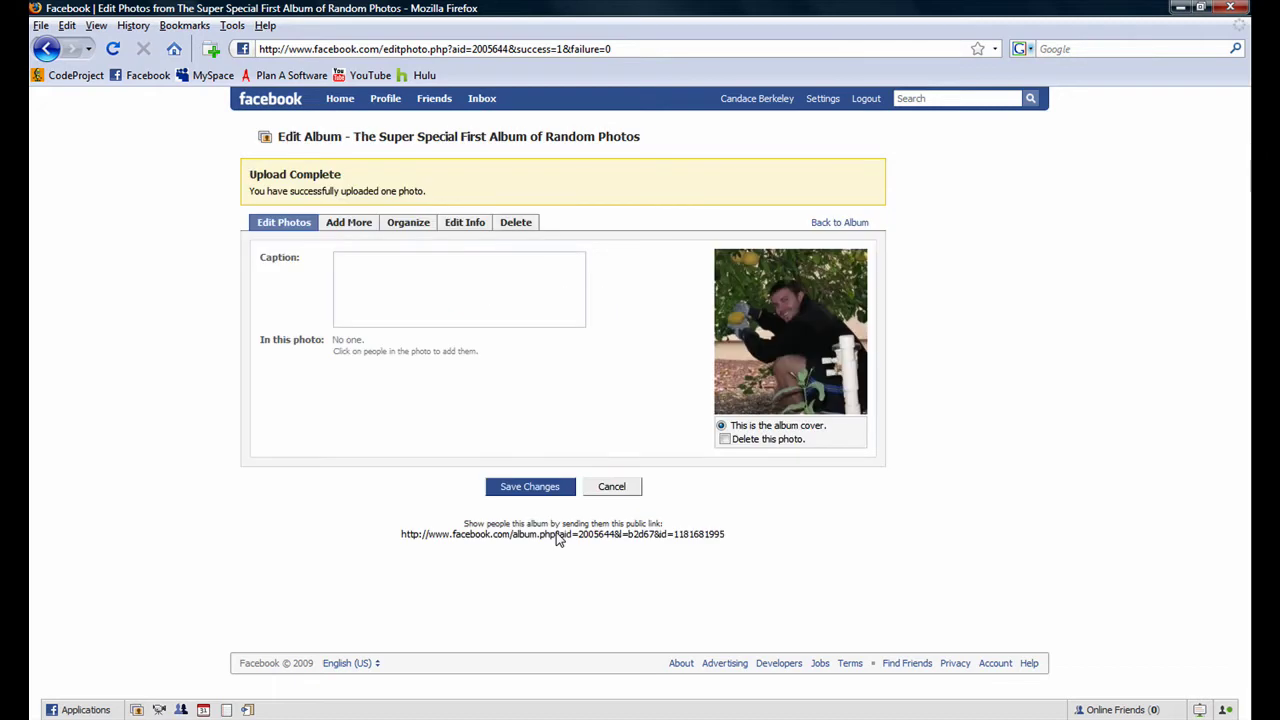
- Wait for the Upload Complete message, then go to the profile page
{"action": "mouse_move", "coordinate": [857, 331]}
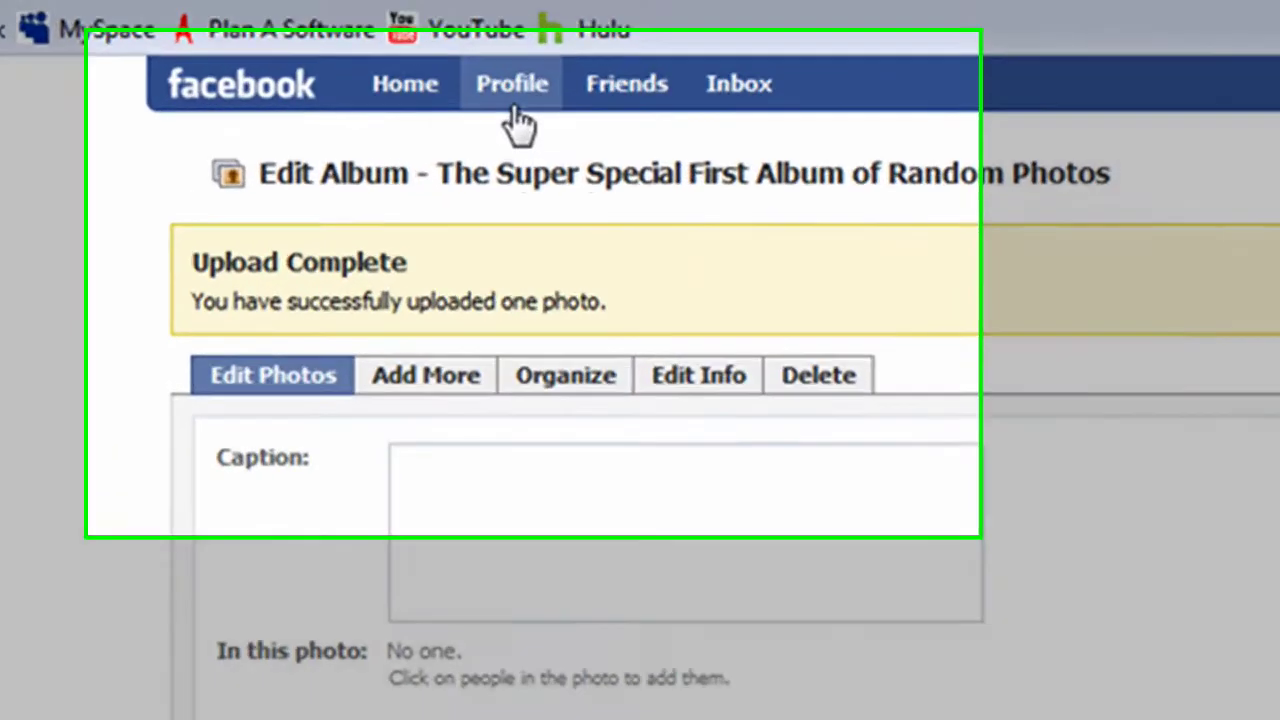
{"action": "left_click", "coordinate": [386, 104]}
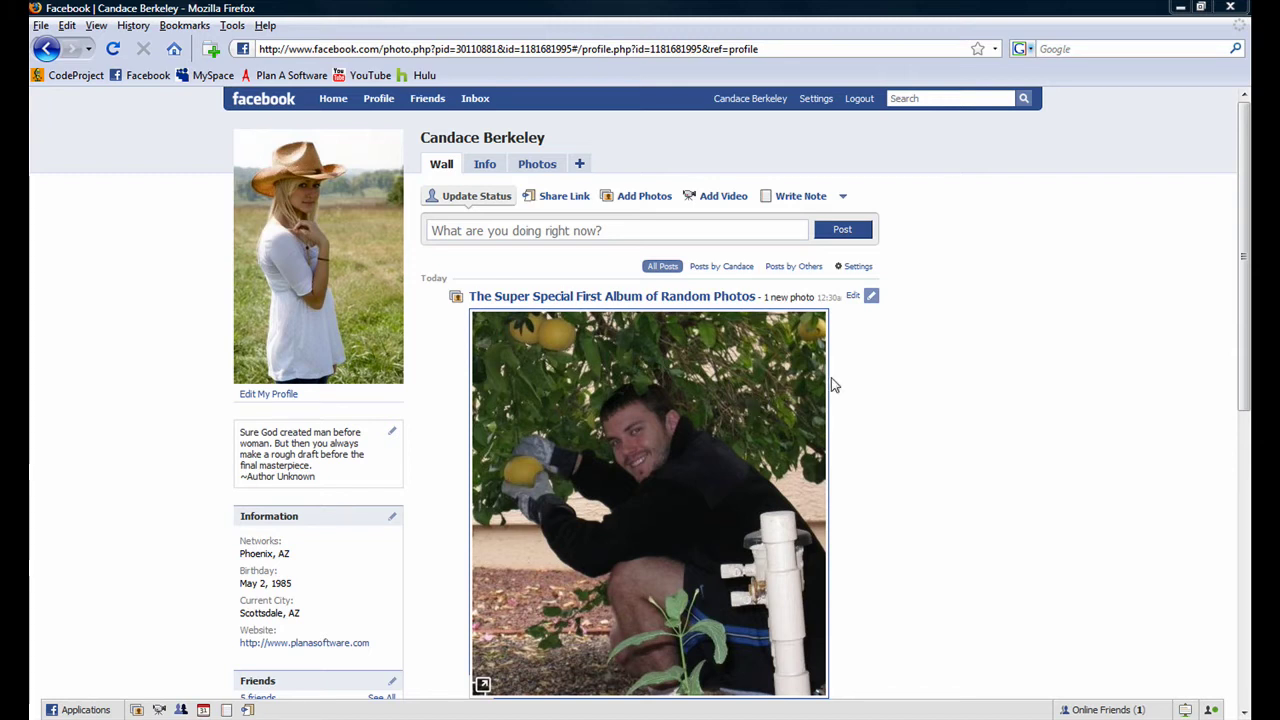
- Scroll down the Wall to review the new album post, then scroll back to the top
{"action": "scroll", "coordinate": [1248, 318], "scroll_direction": "down", "scroll_amount": 10}
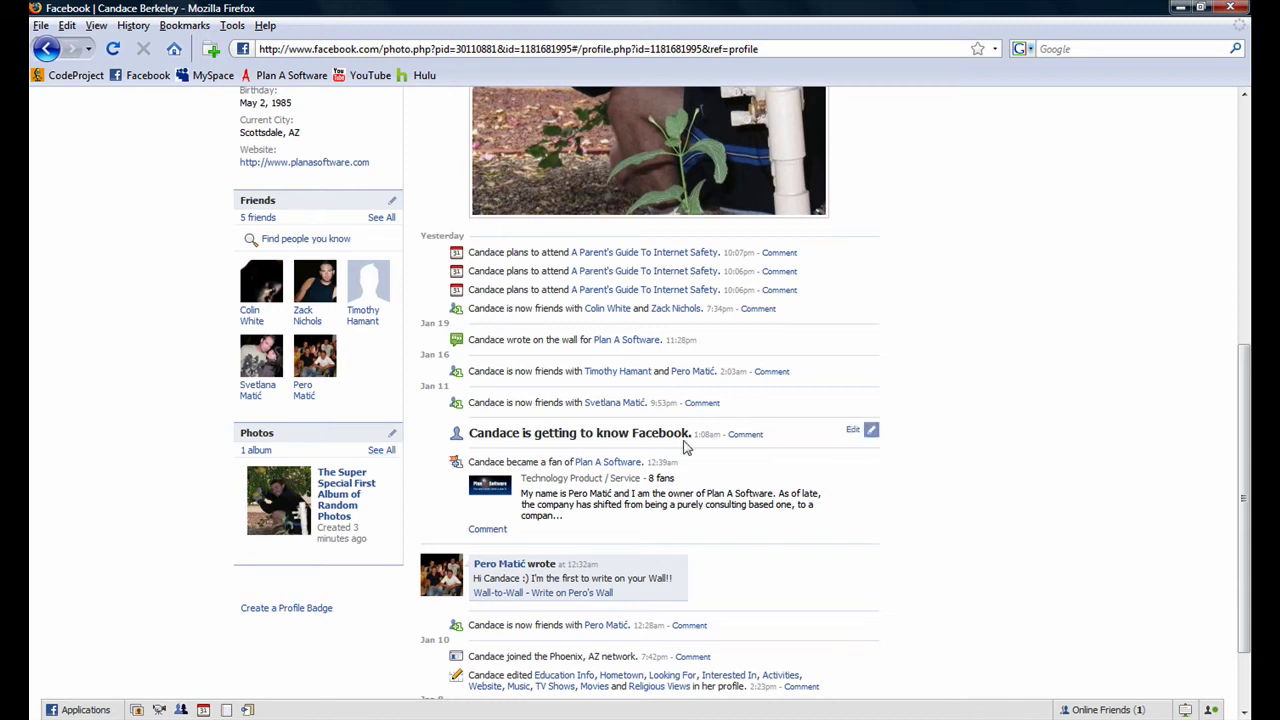
{"action": "left_click_drag", "start_coordinate": [1246, 521], "coordinate": [1245, 238]}
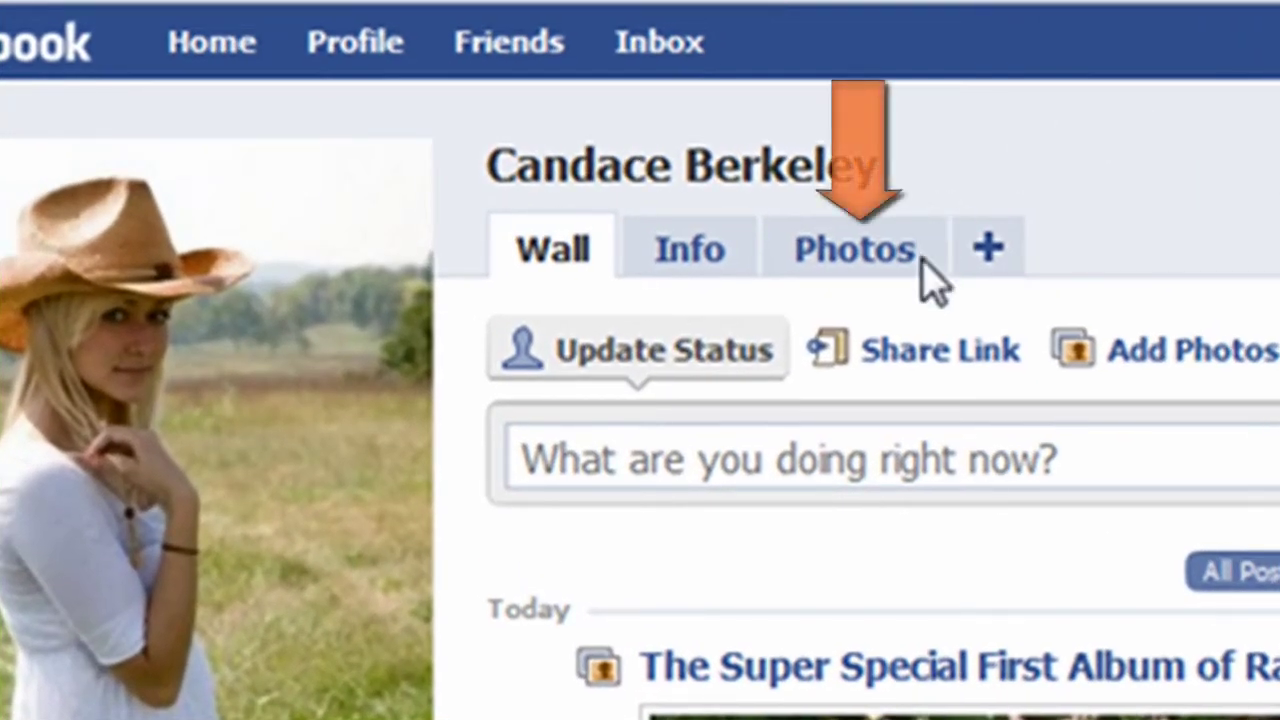
- Open 'The Super Special First Album of Random Photos' from the profile's Photos tab
{"action": "left_click", "coordinate": [903, 272]}
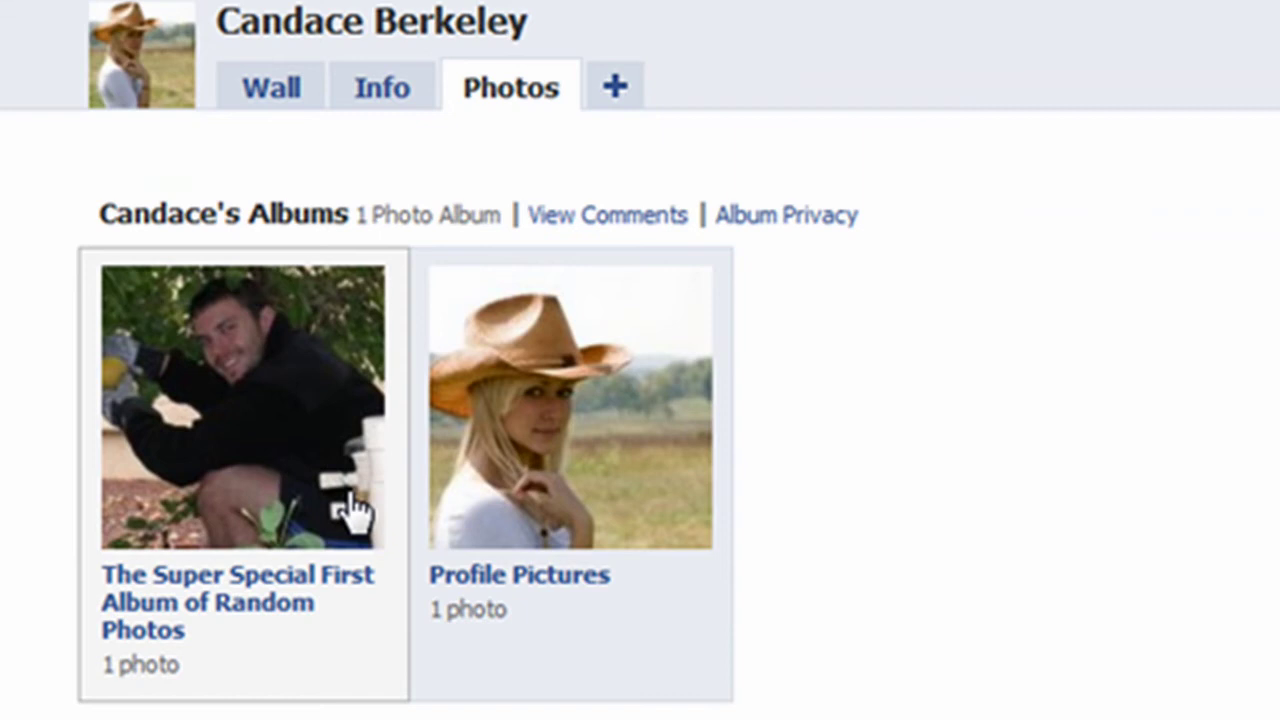
{"action": "mouse_move", "coordinate": [333, 502]}
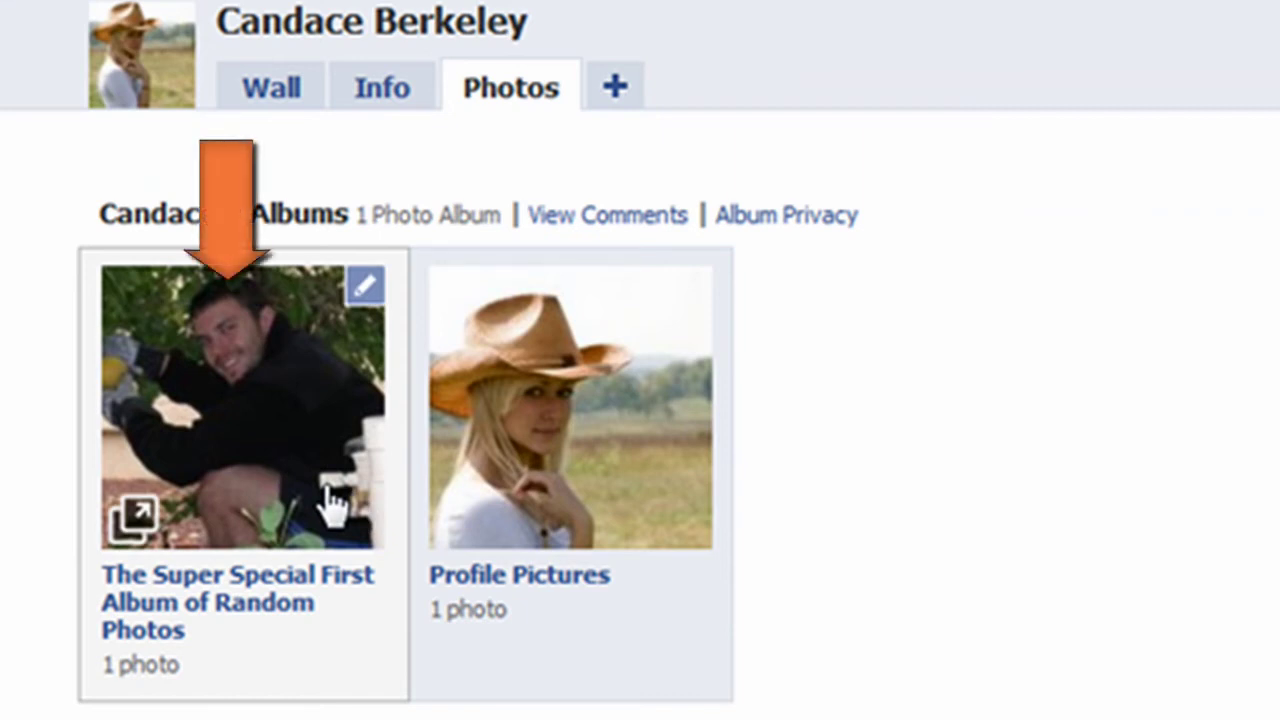
{"action": "left_click", "coordinate": [332, 490]}
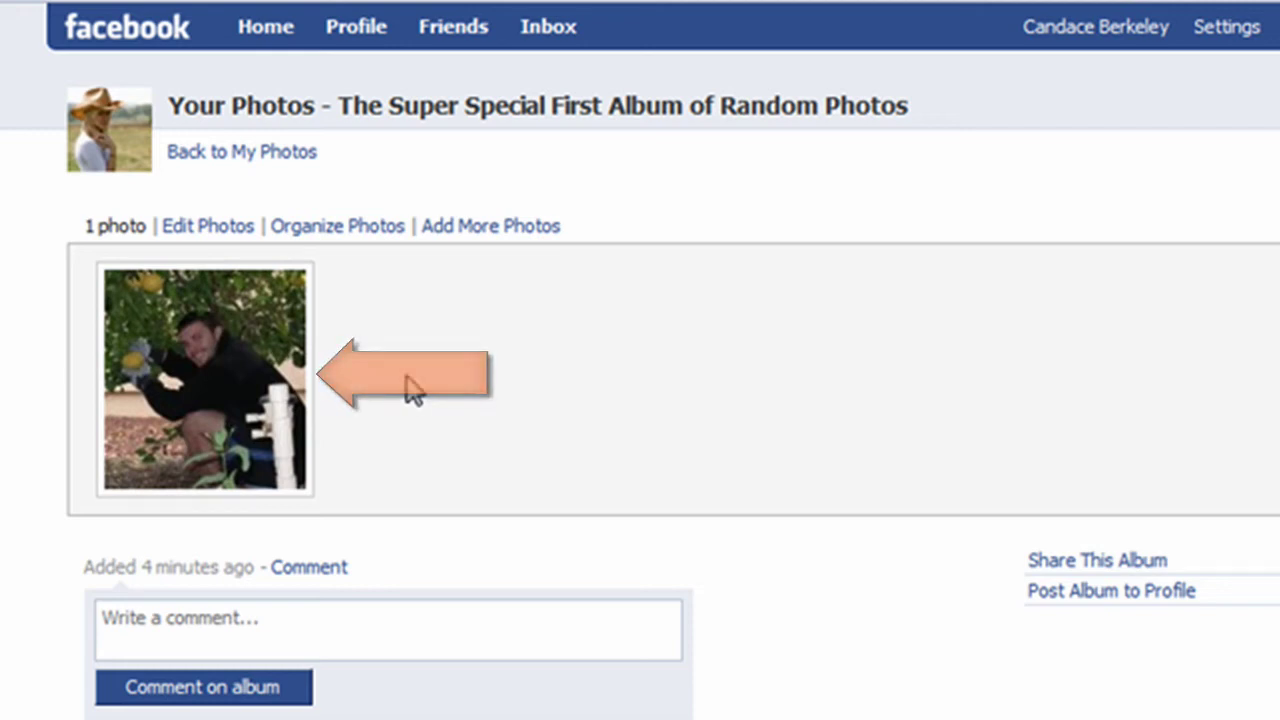
- Open the album's single photo and scroll down to its tag, edit and delete options
{"action": "left_click", "coordinate": [292, 358]}
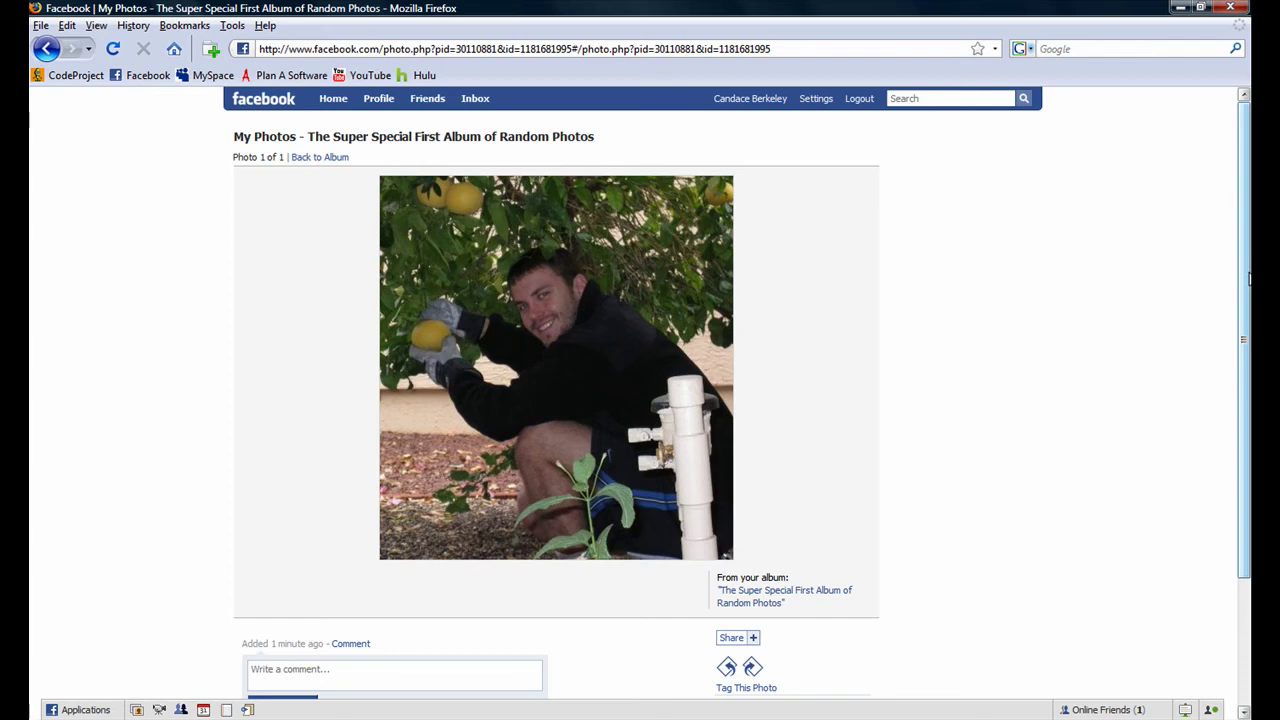
{"action": "scroll", "coordinate": [1248, 280], "scroll_direction": "down", "scroll_amount": 1}
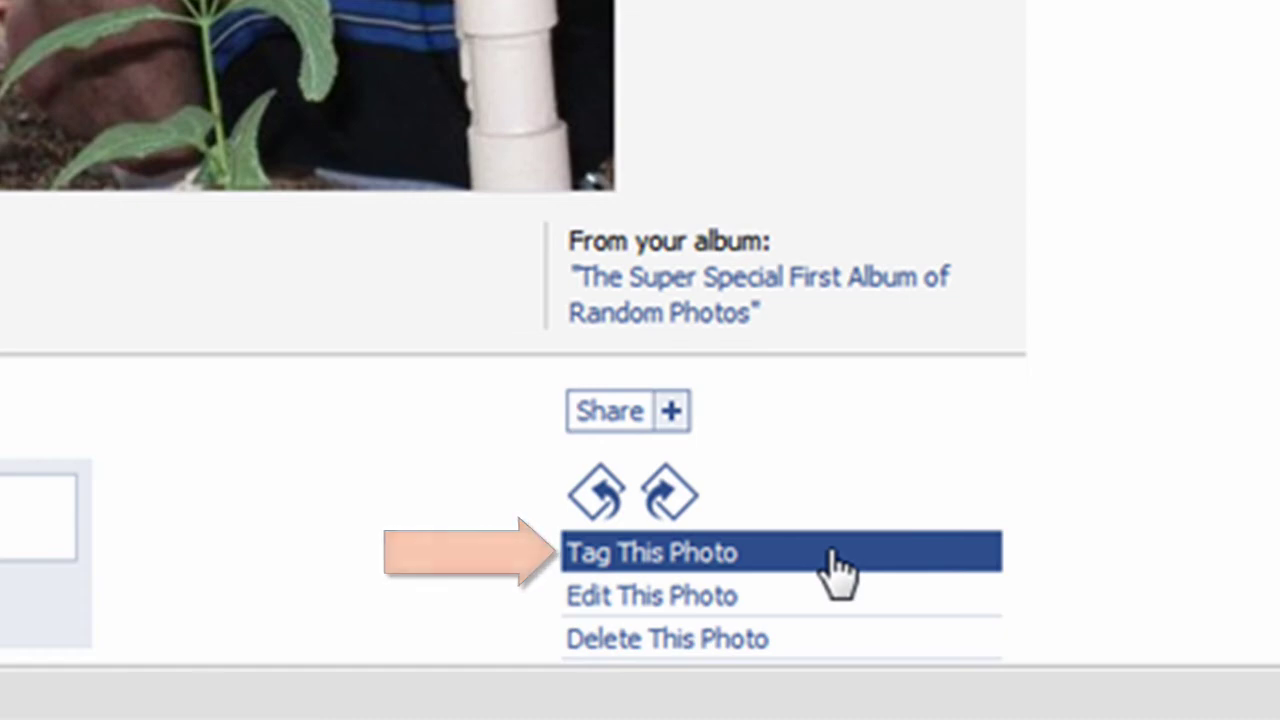
- Mark the man's face with Tag This Photo and save a tag with the friend's name
{"action": "left_click", "coordinate": [838, 572]}
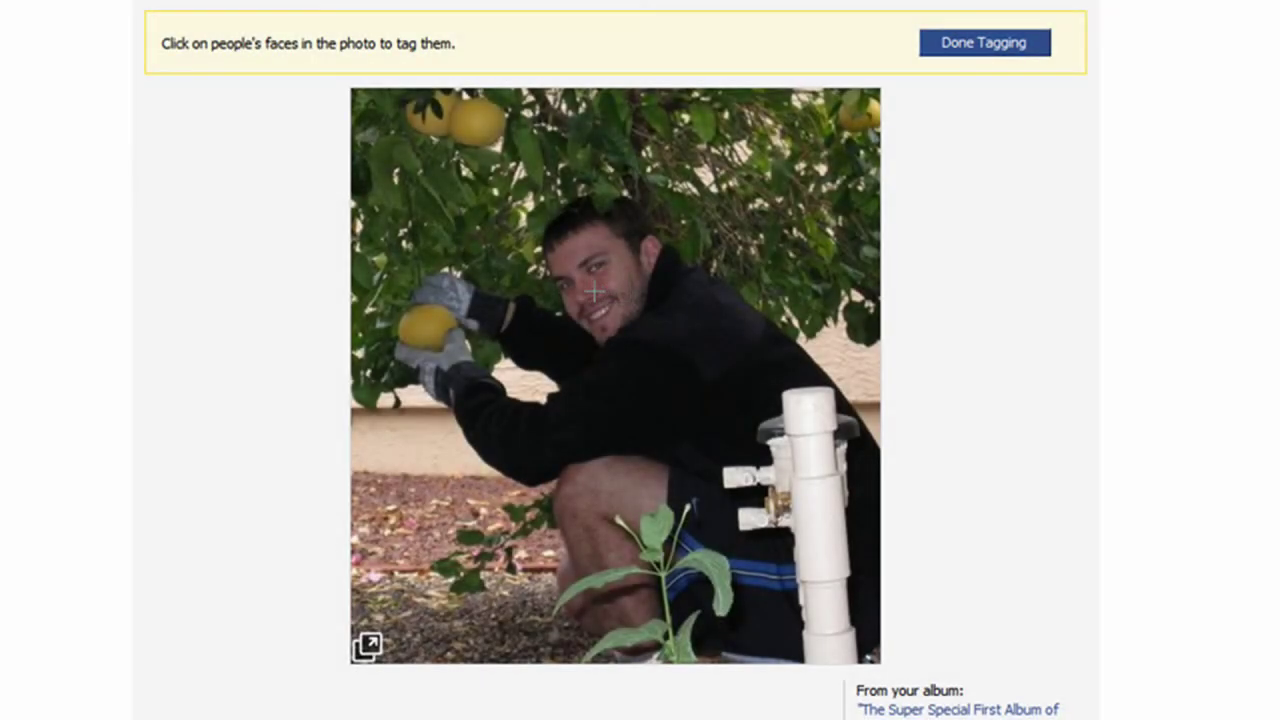
{"action": "left_click", "coordinate": [590, 291]}
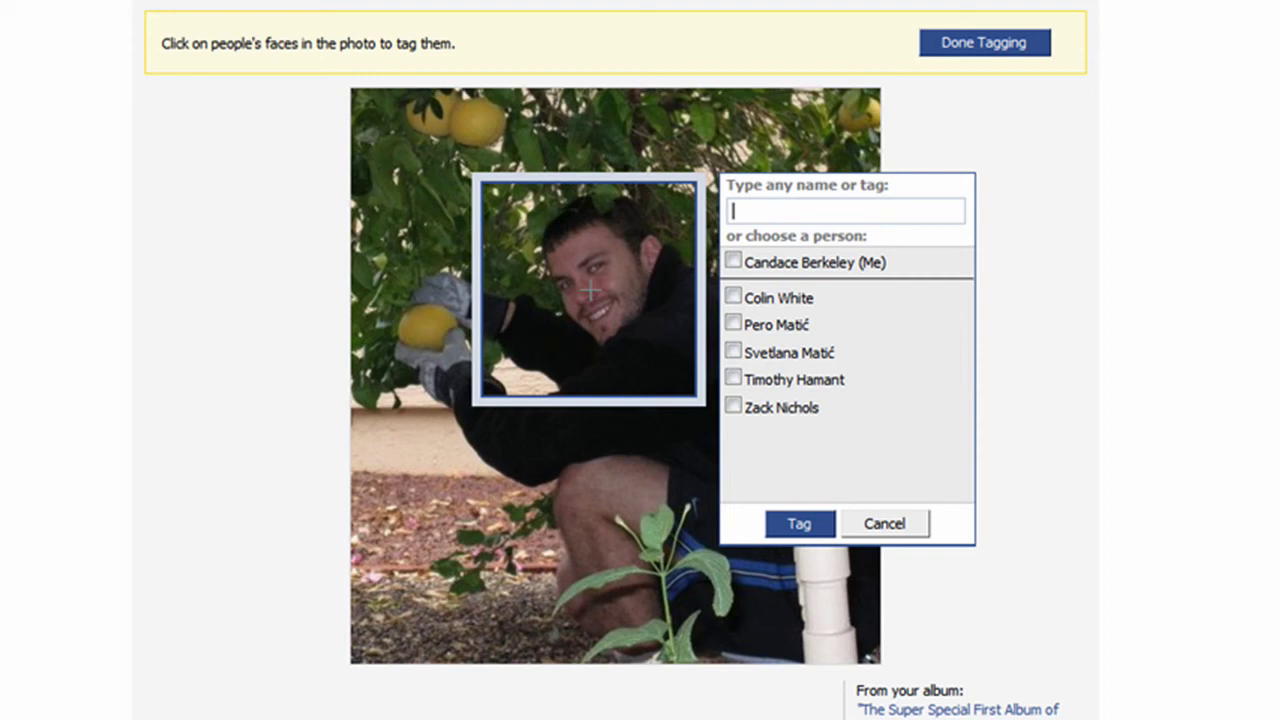
{"action": "left_click", "coordinate": [440, 274]}
{"action": "left_click", "coordinate": [672, 163]}
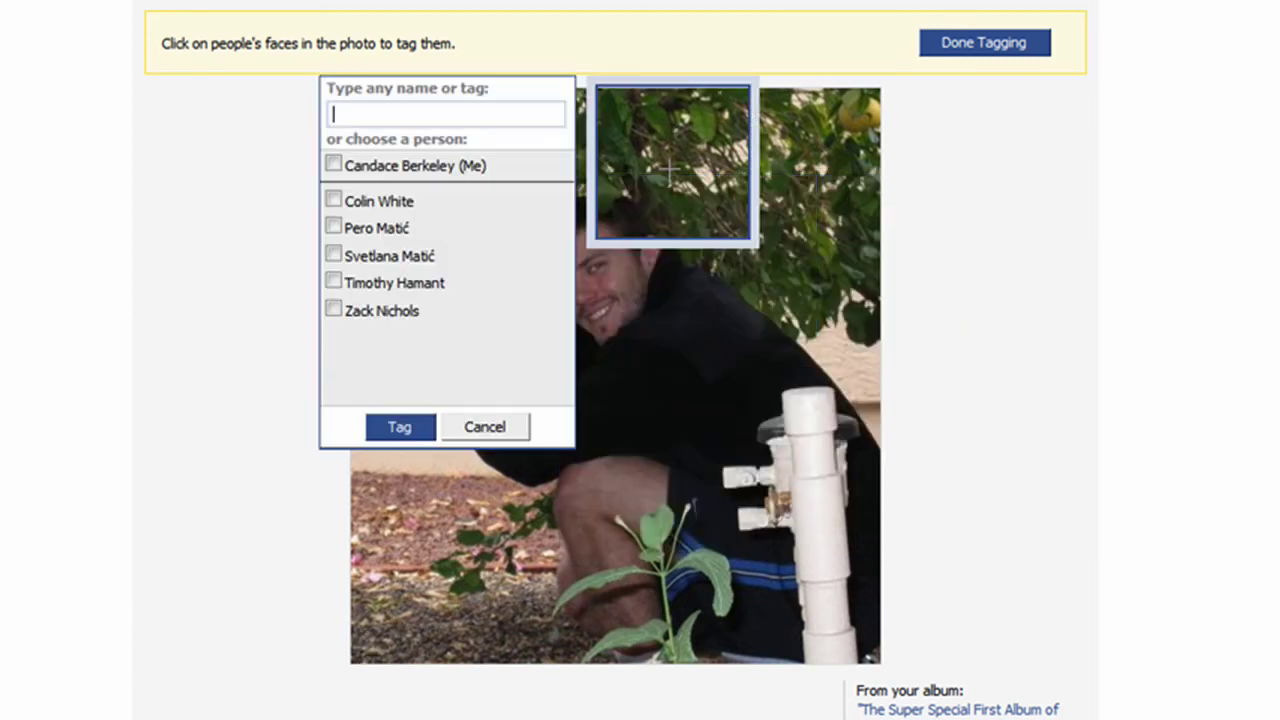
{"action": "left_click", "coordinate": [597, 286]}
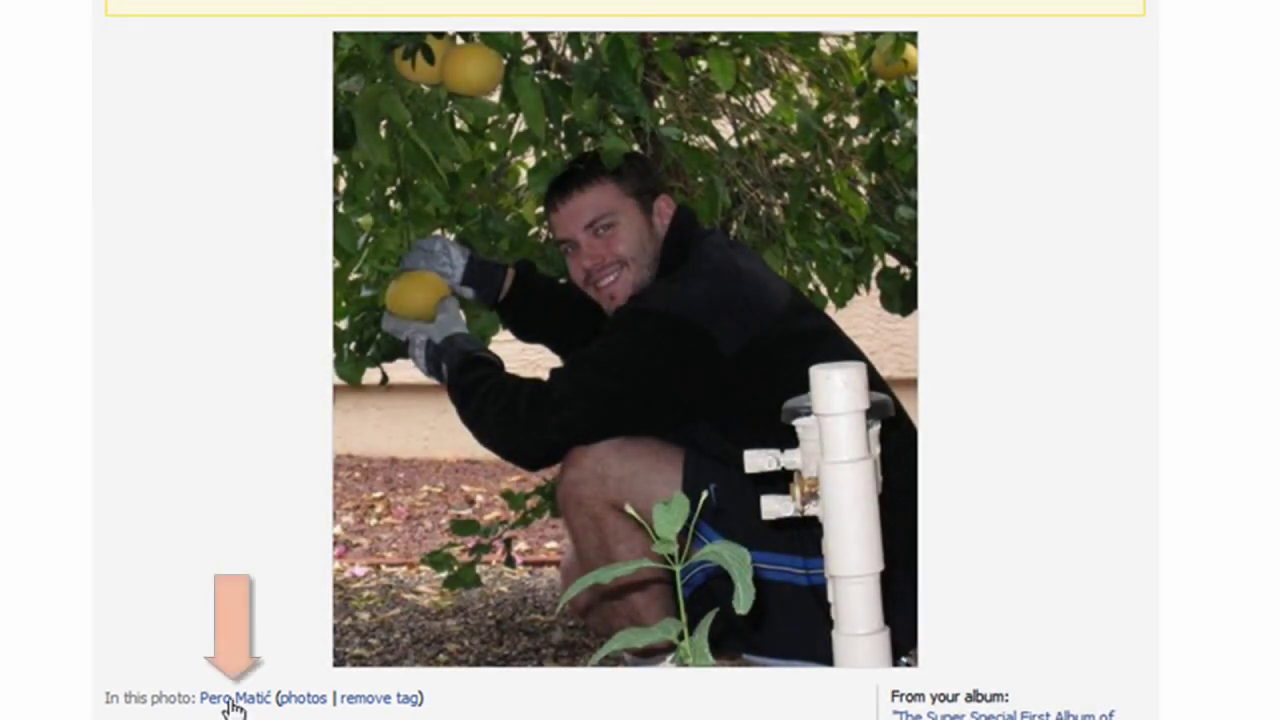
{"action": "mouse_move", "coordinate": [232, 705]}
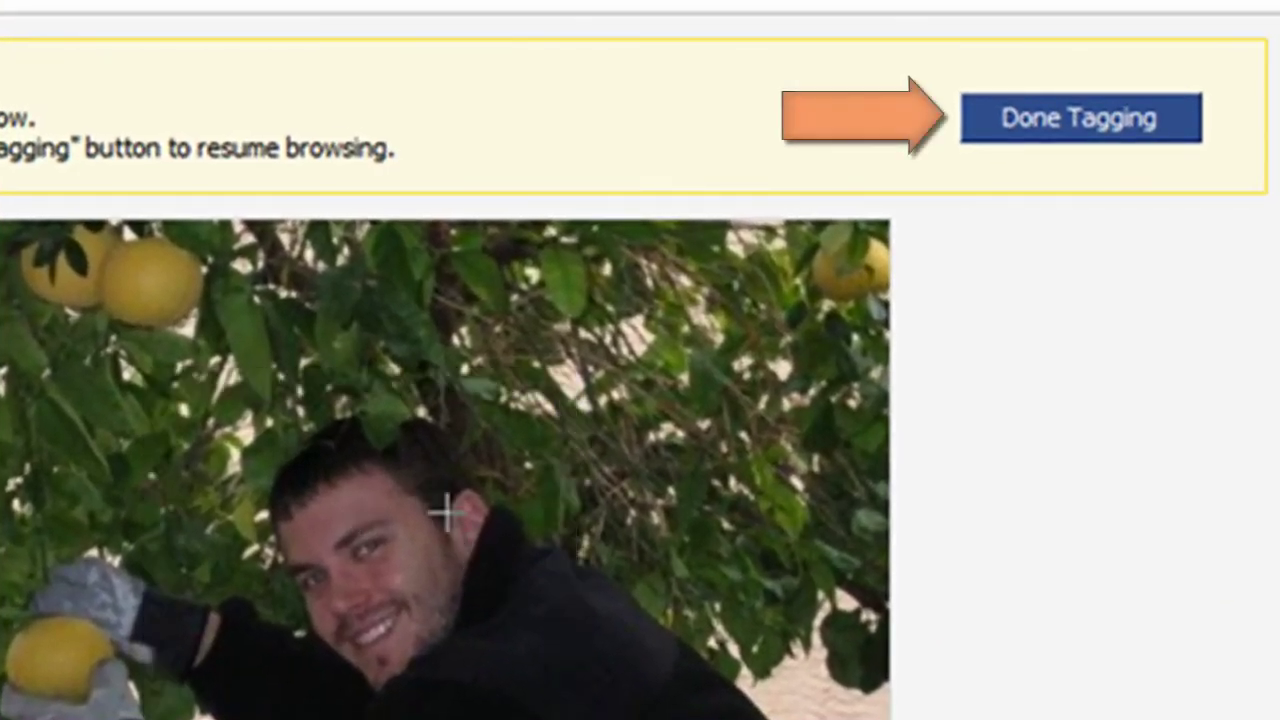
- Finish tagging so the photo shows normally with the friend's name tag on the face
{"action": "left_click", "coordinate": [1097, 142]}
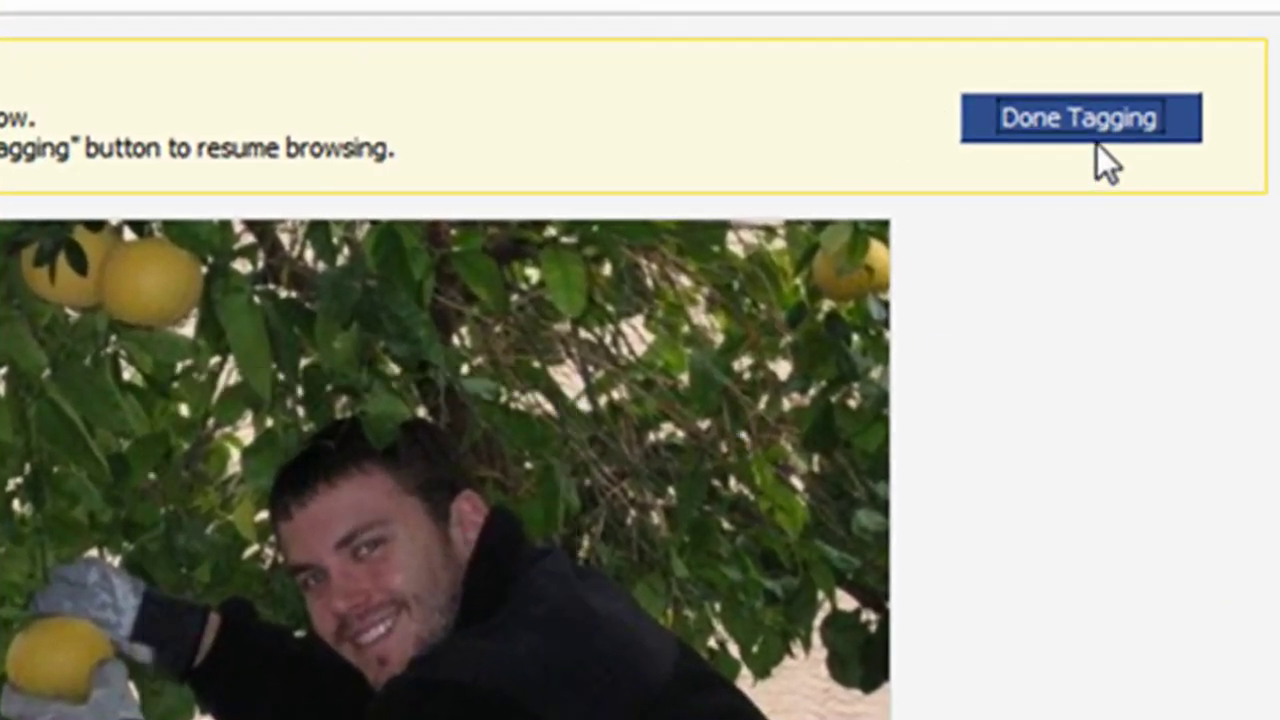
{"action": "mouse_move", "coordinate": [409, 394]}
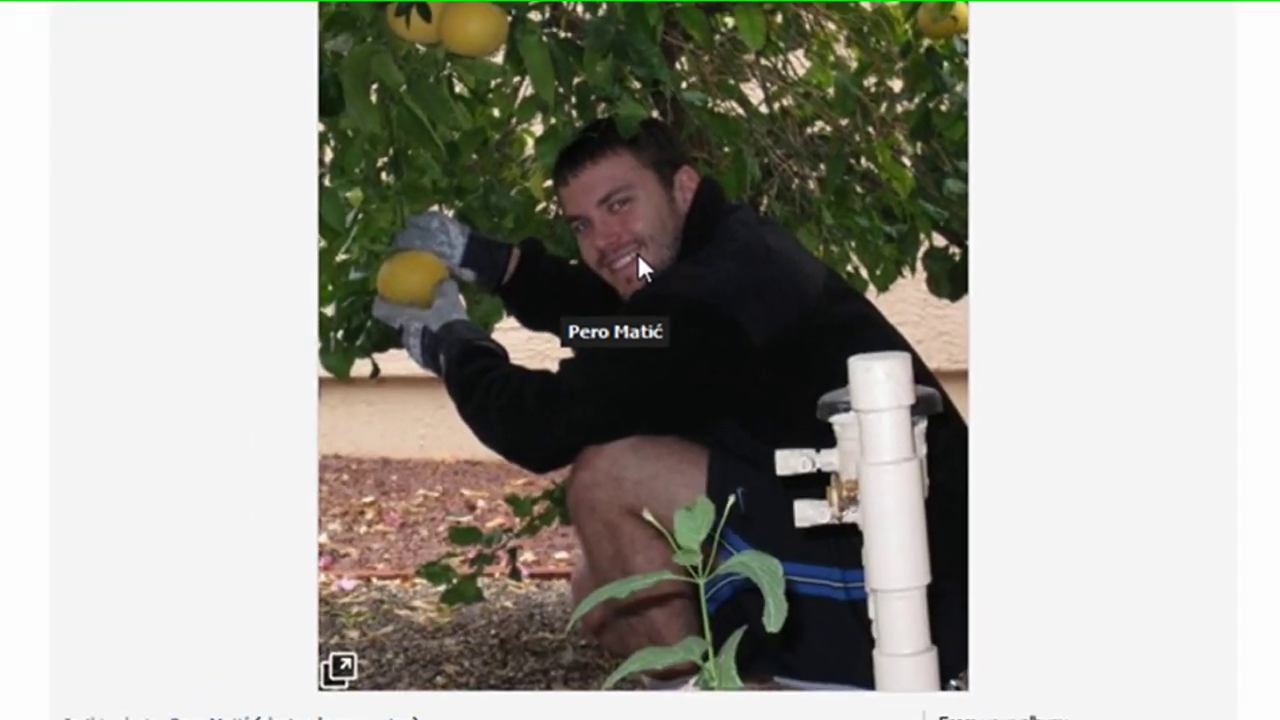